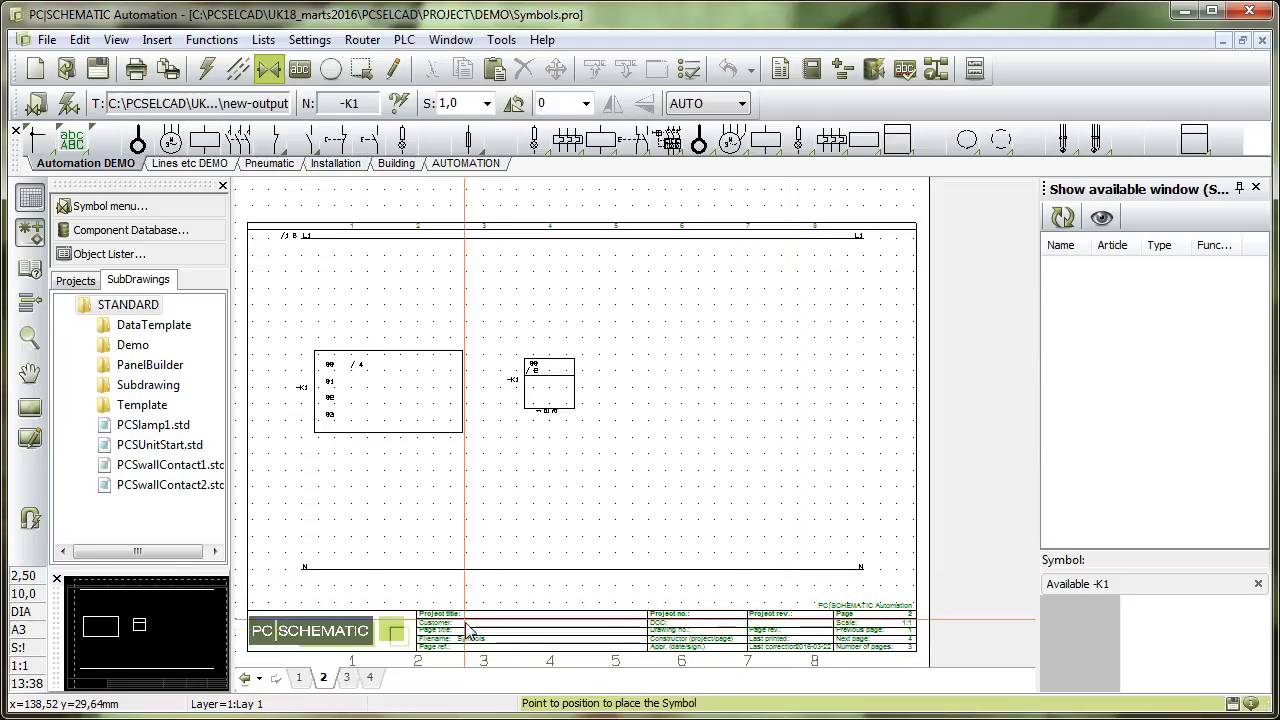
Check the drawing header on page 2 and enable the PCSA3HBASIC.SYM drawing header in page 3's page data.
scroll(468, 615, up, 3)
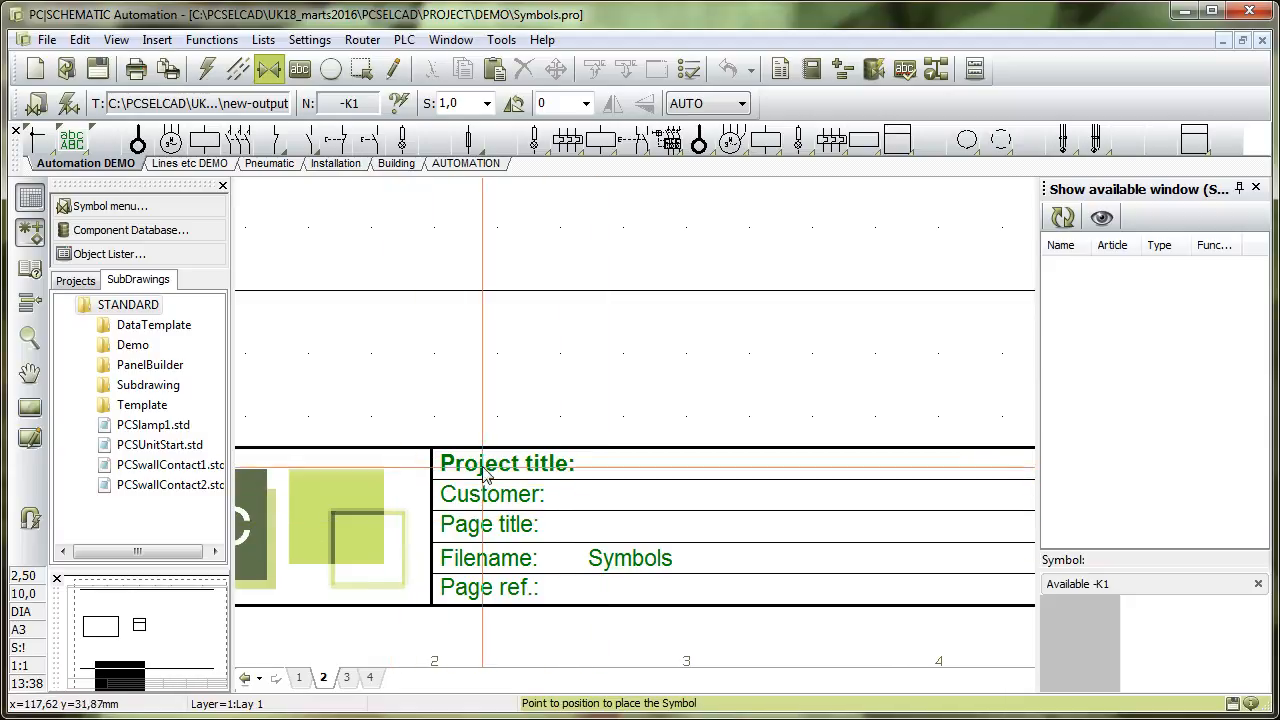
scroll(490, 265, down, 4)
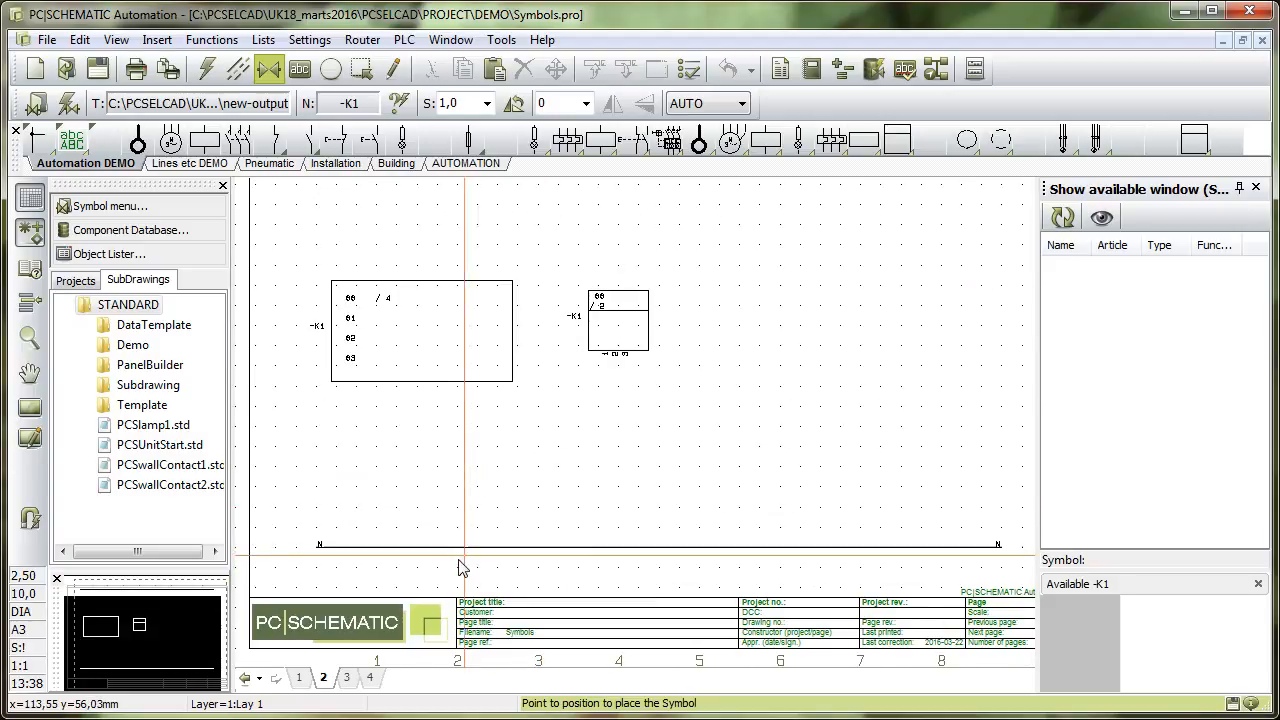
click(346, 677)
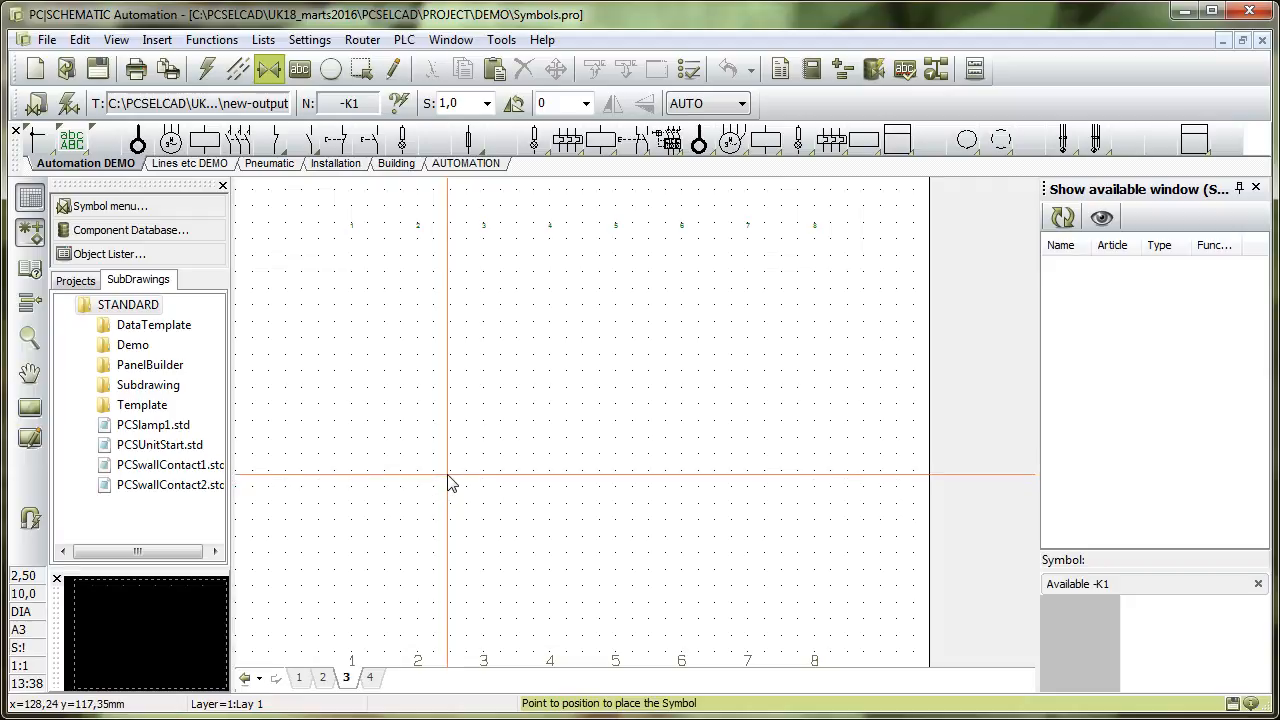
click(781, 70)
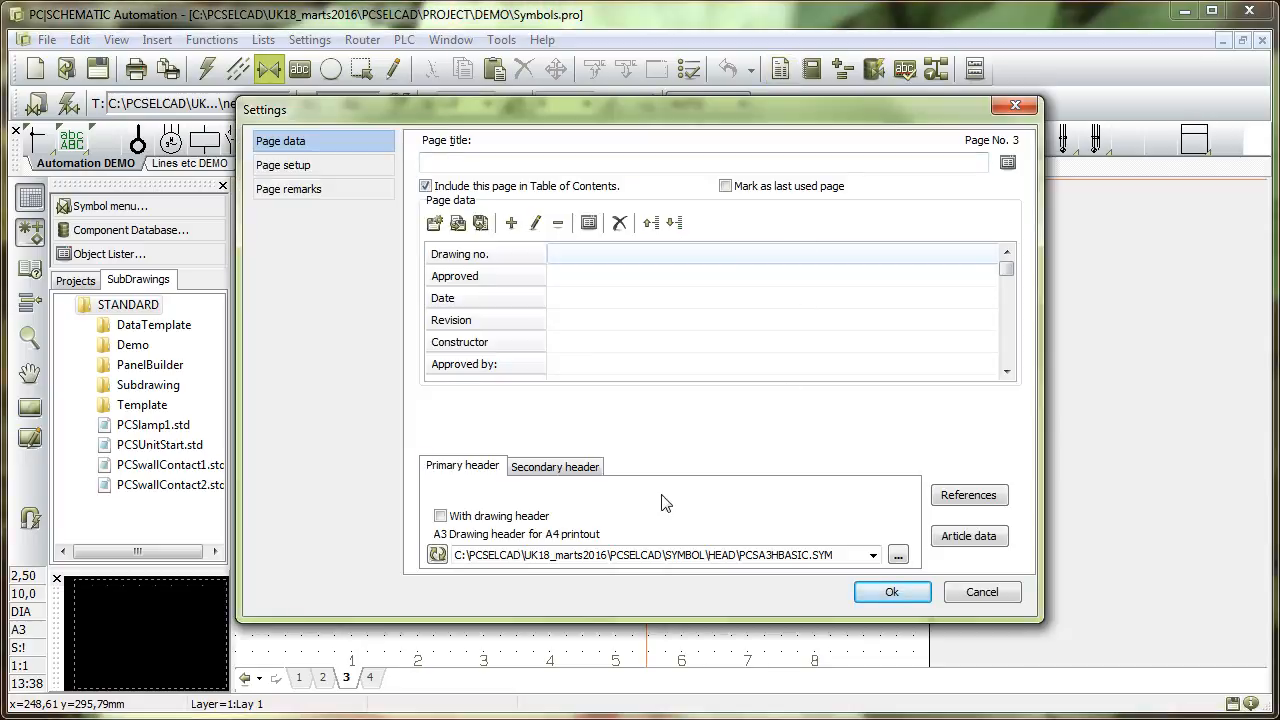
click(455, 521)
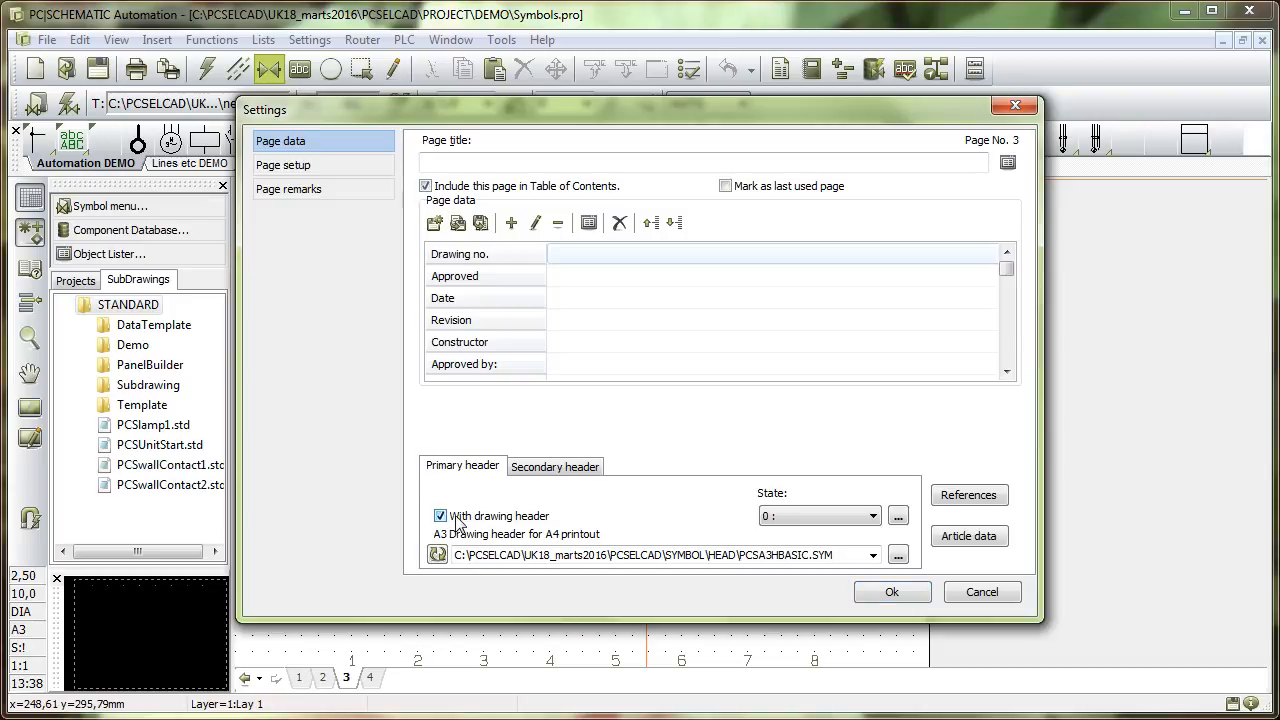
click(891, 593)
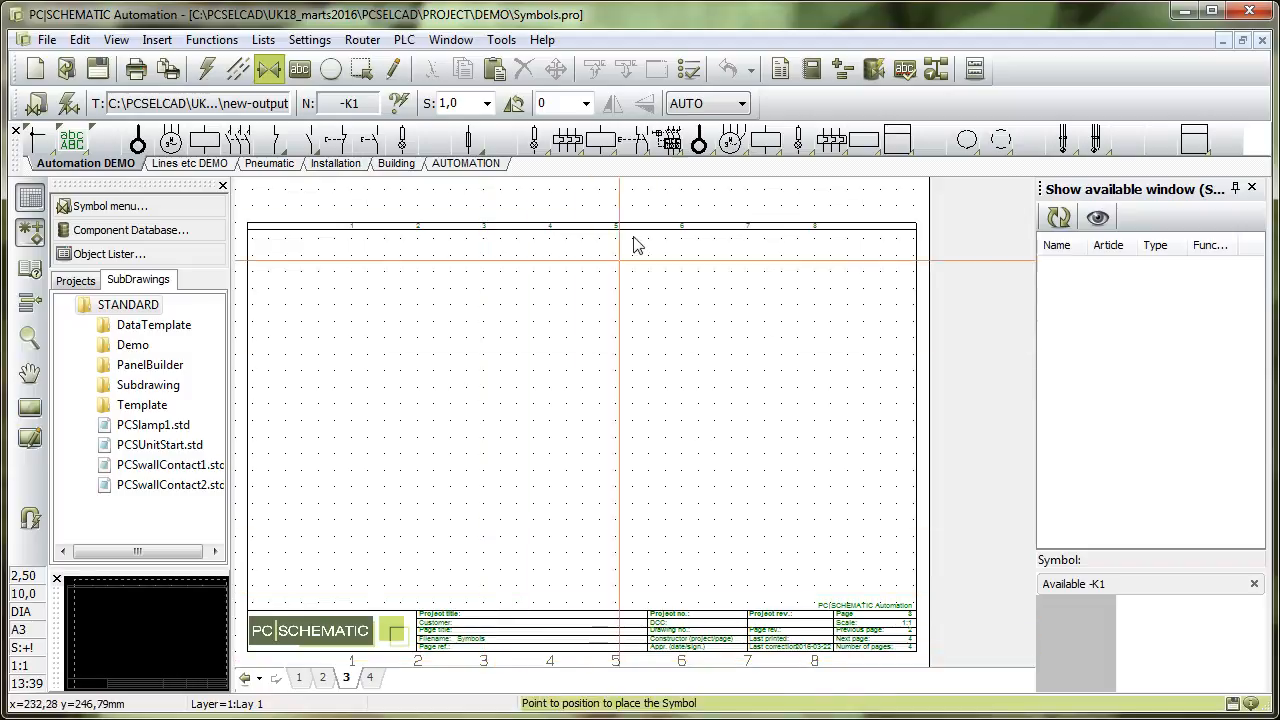
Set the primary drawing header's state on page 3 to Approved in the page data.
click(782, 68)
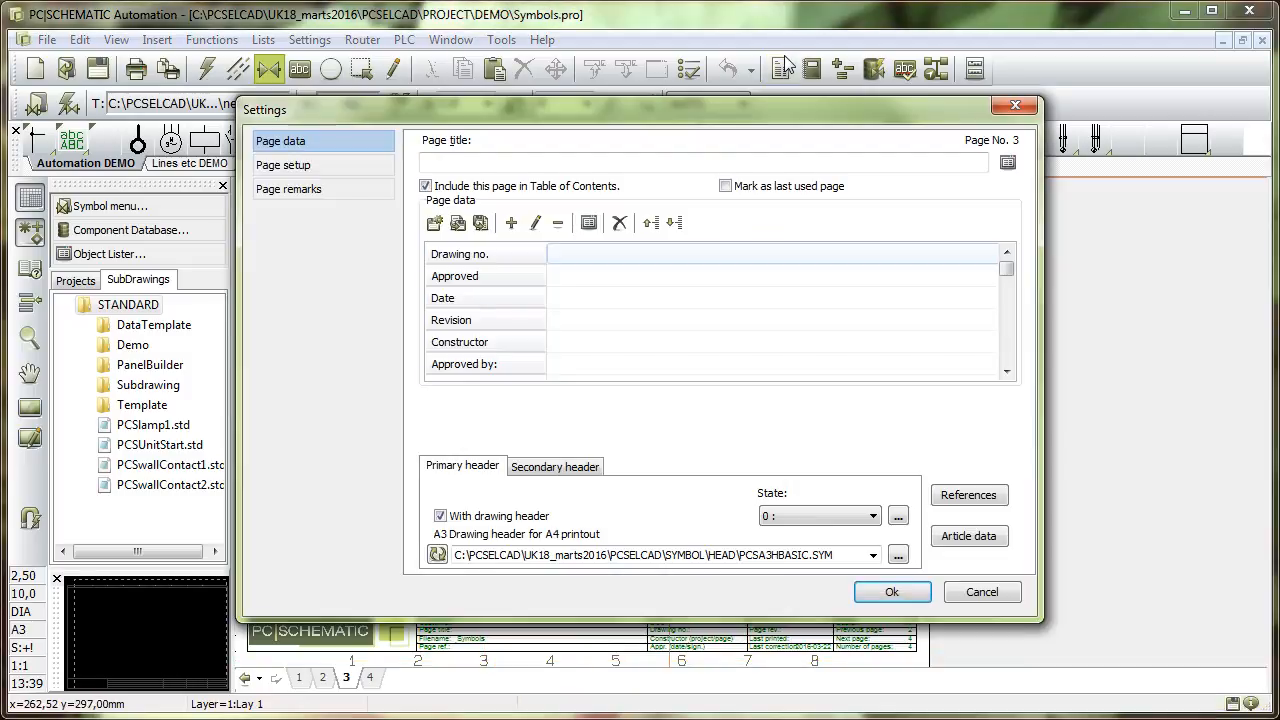
click(805, 518)
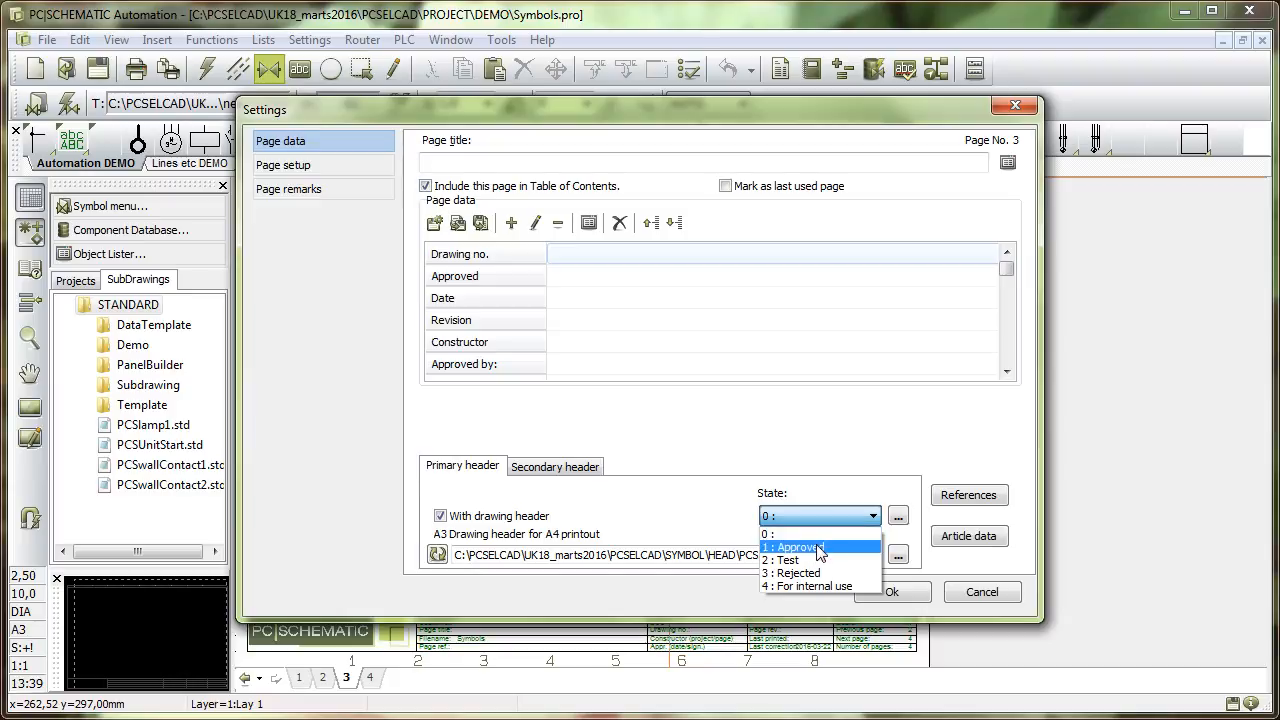
click(818, 547)
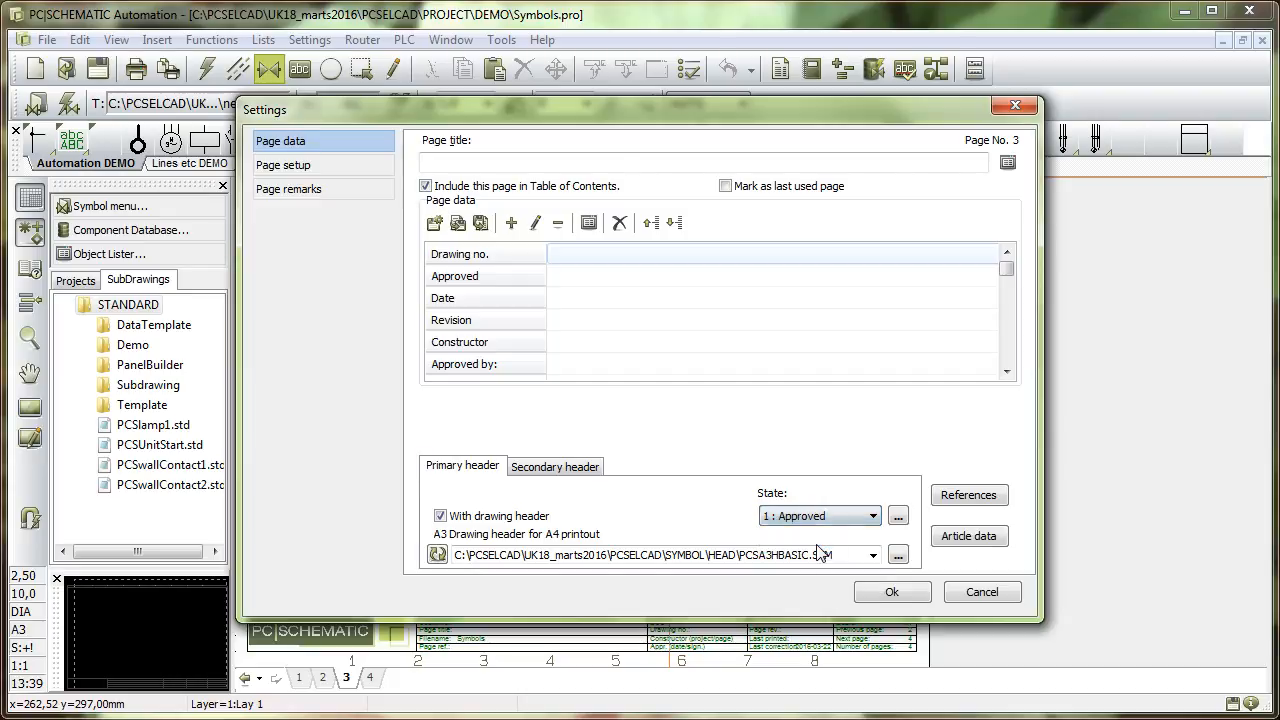
click(890, 592)
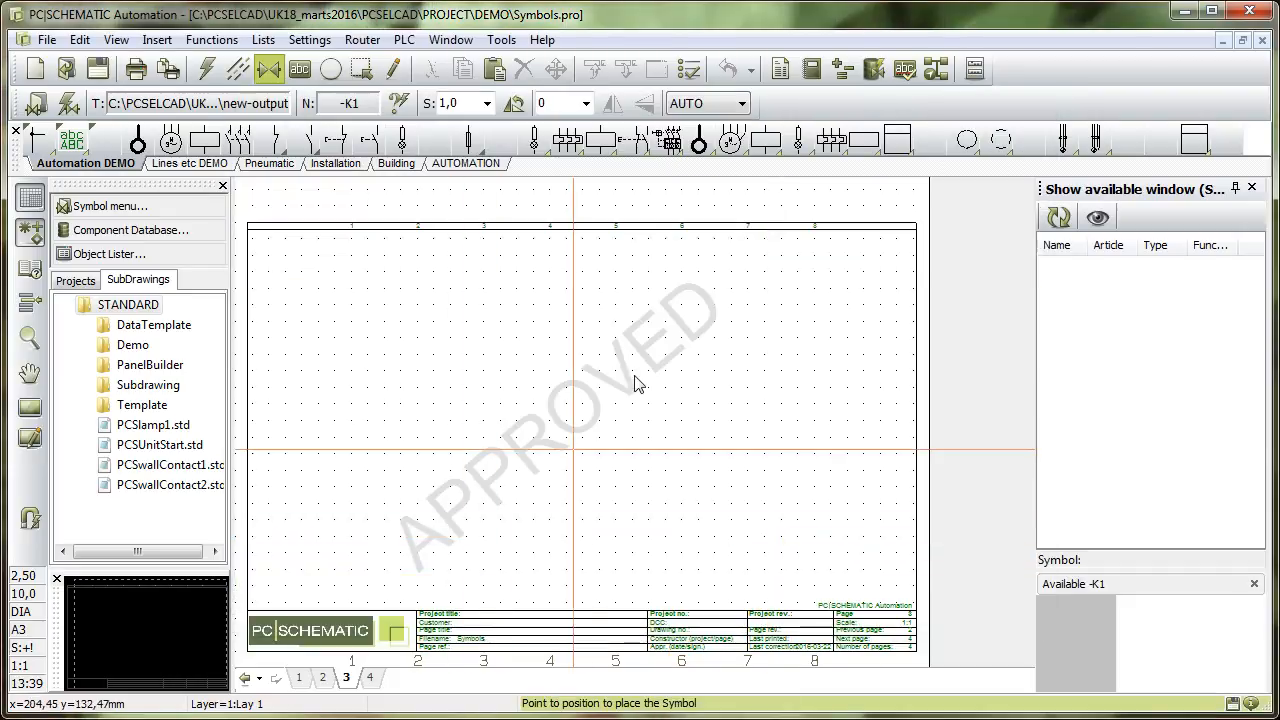
Examine the title block fields on page 3 and compare the Logo1 and Logo2 images in the project data.
click(830, 140)
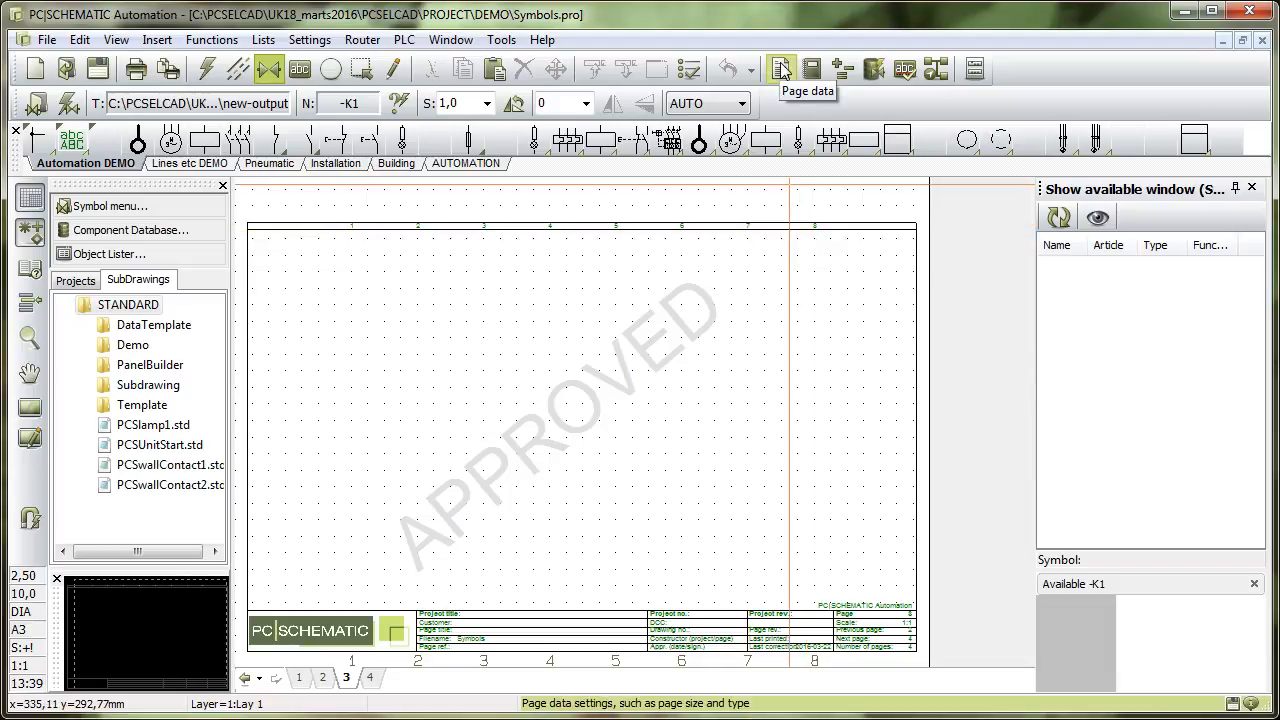
scroll(475, 618, up, 2)
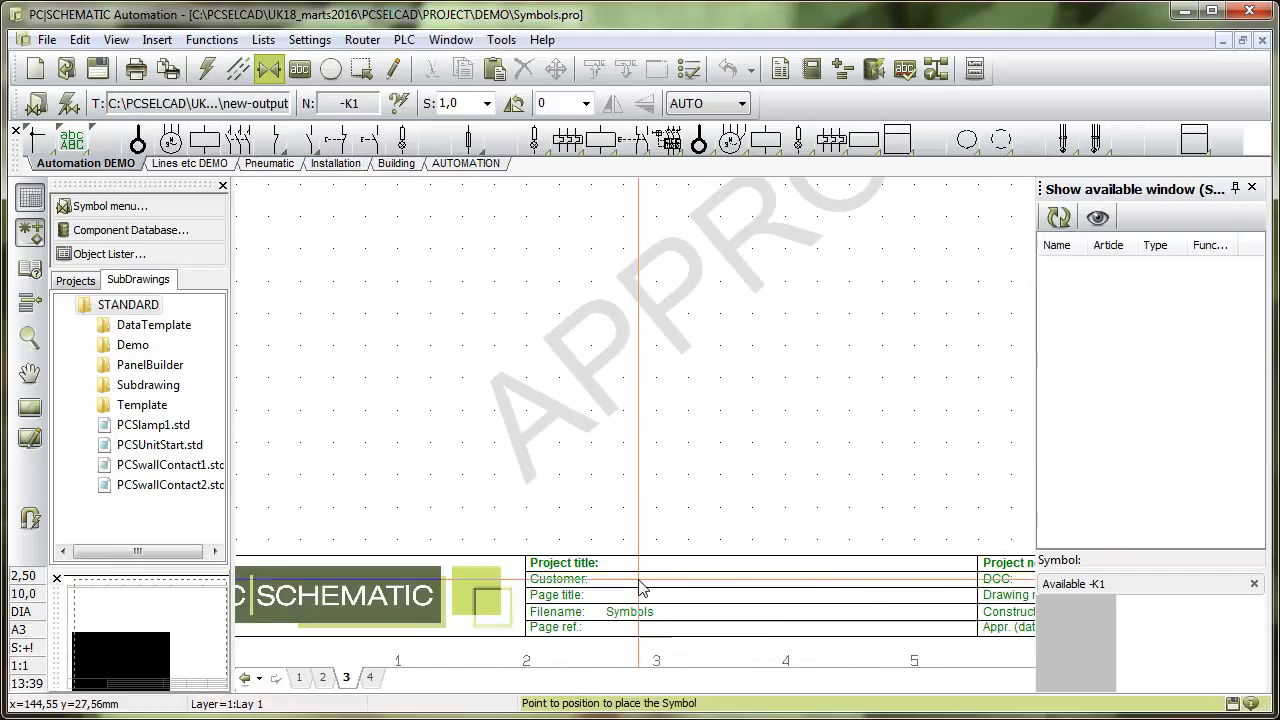
scroll(642, 588, up, 1)
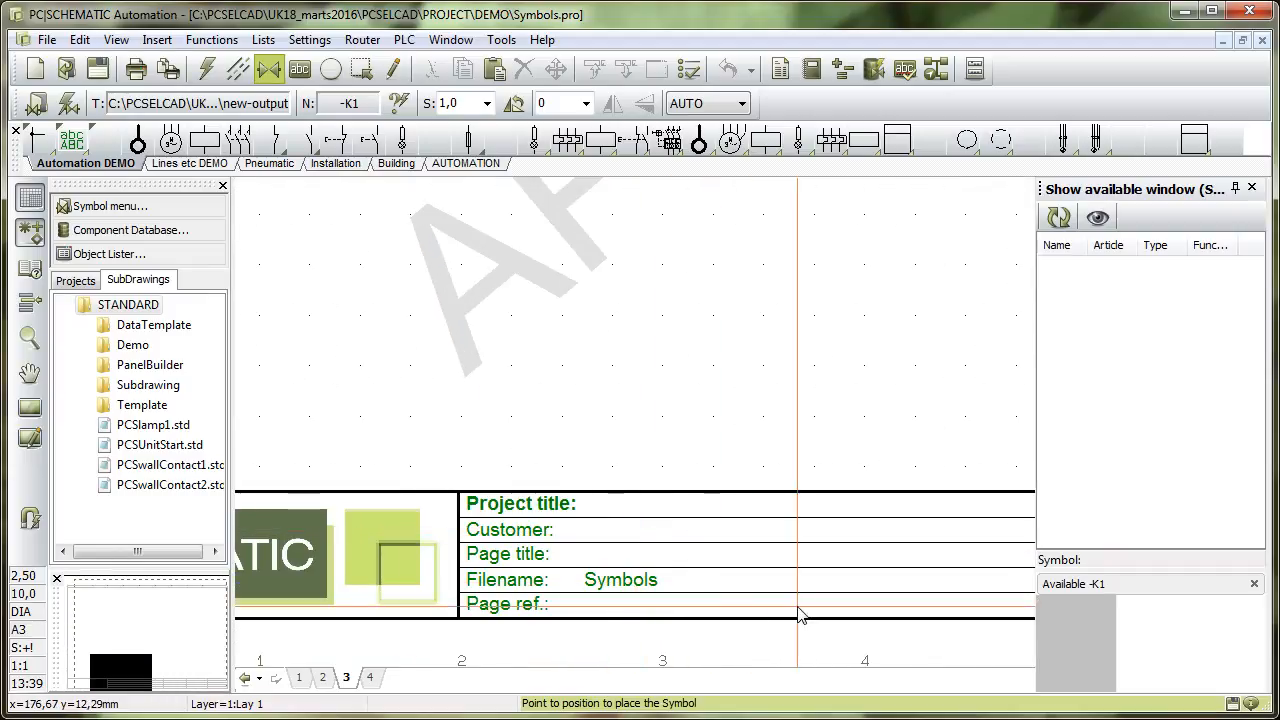
click(811, 68)
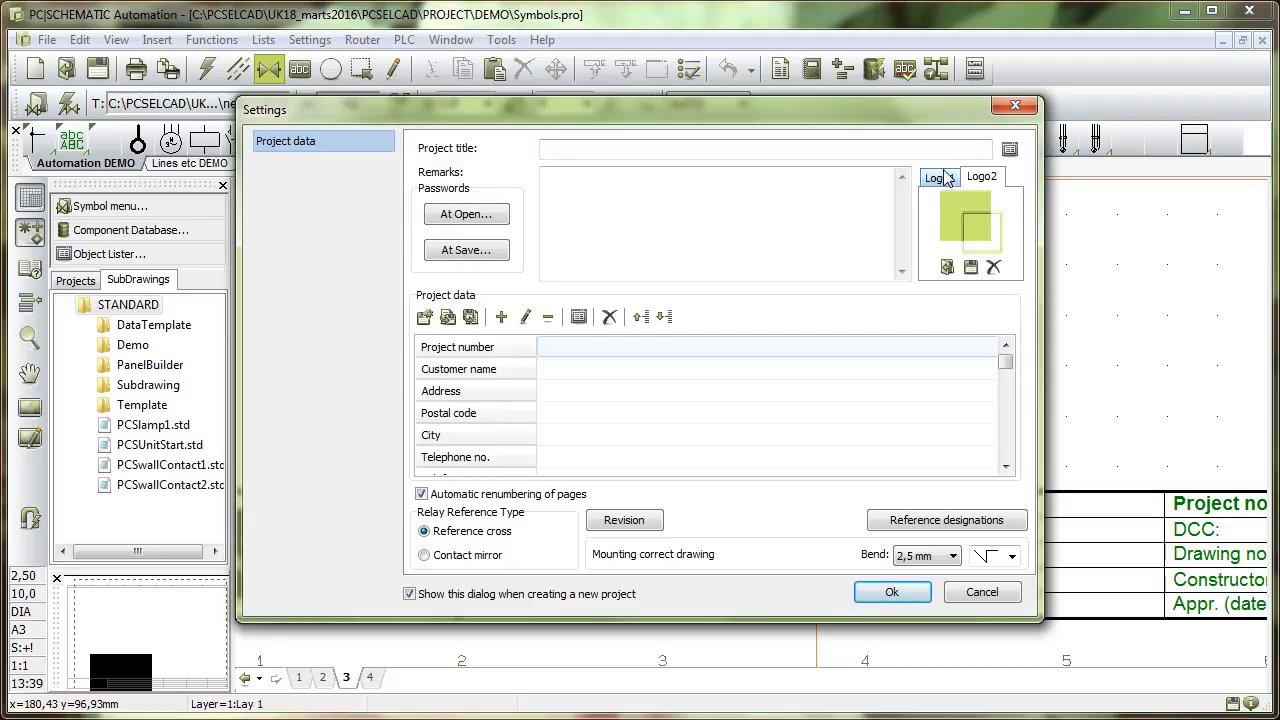
click(942, 177)
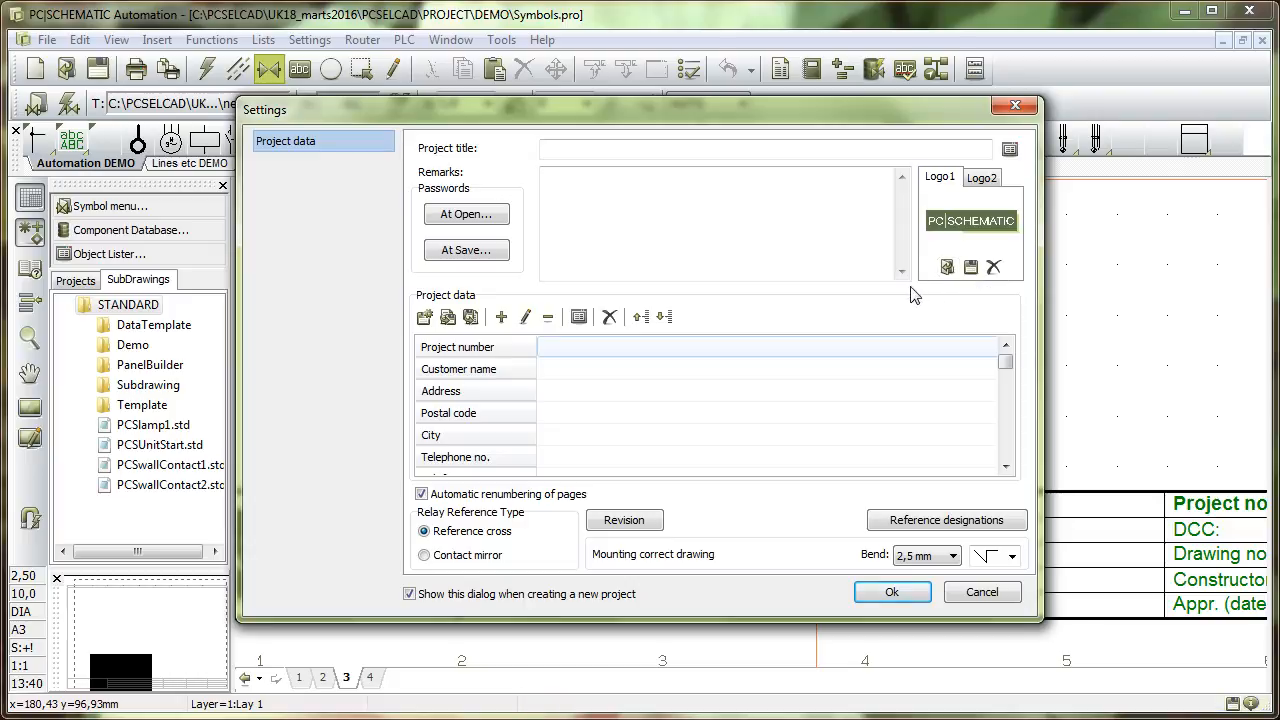
click(979, 178)
click(939, 178)
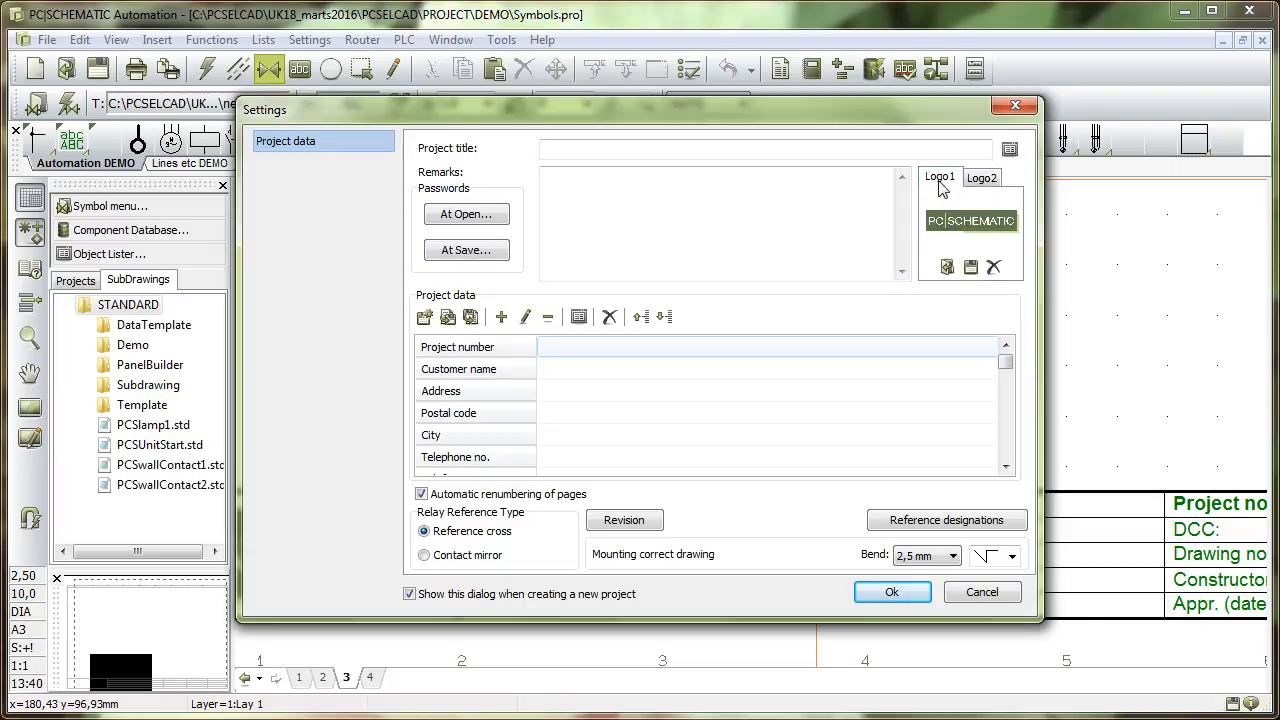
click(990, 178)
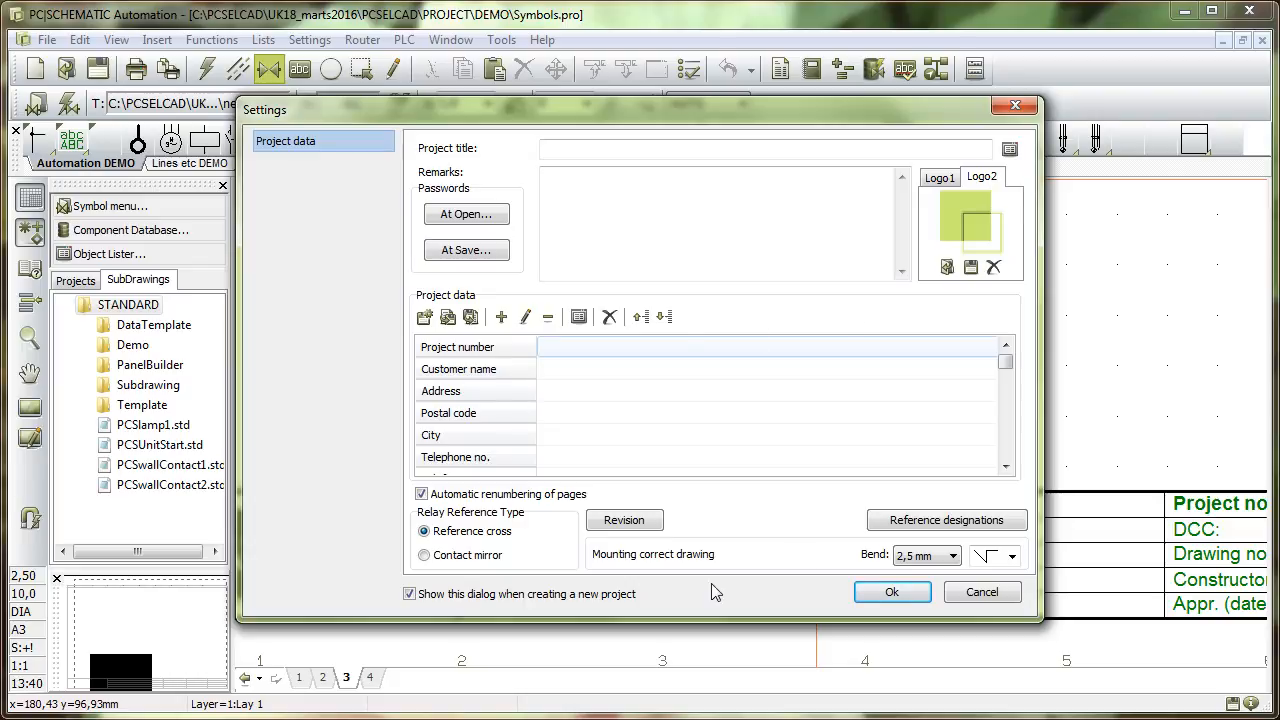
click(893, 593)
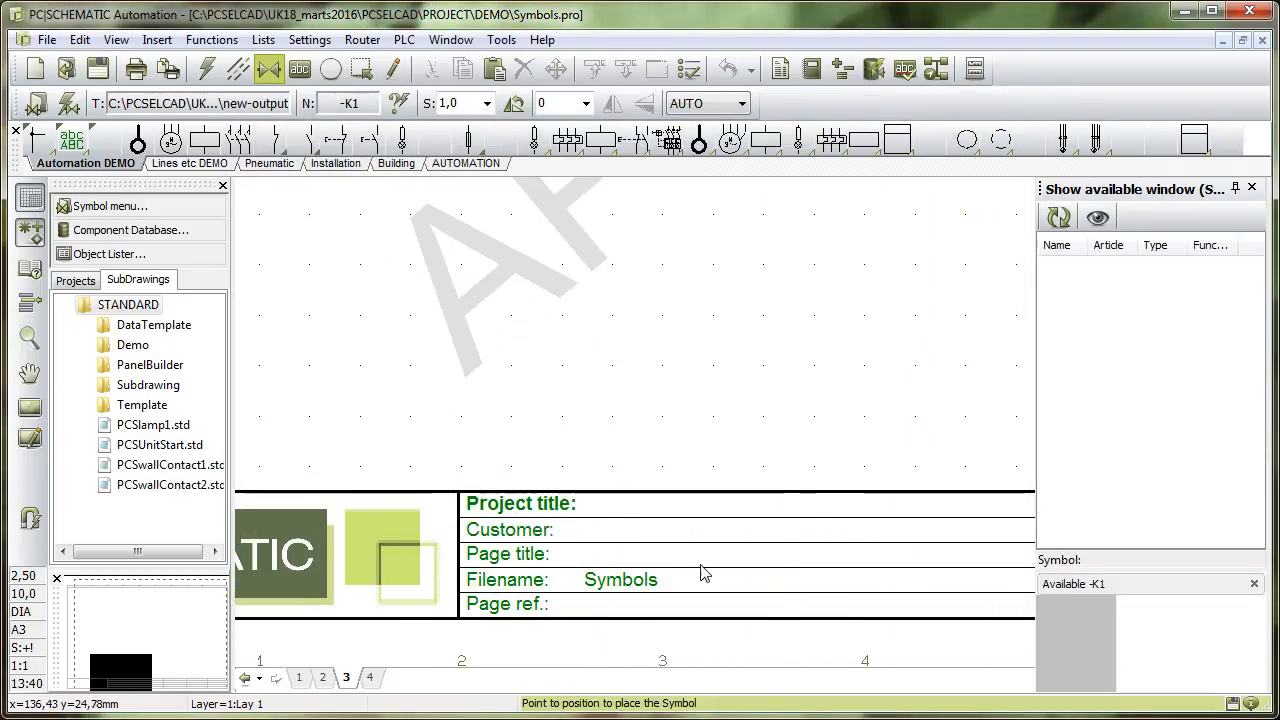
Turn off the drawing header for page 3 in its page data.
click(781, 70)
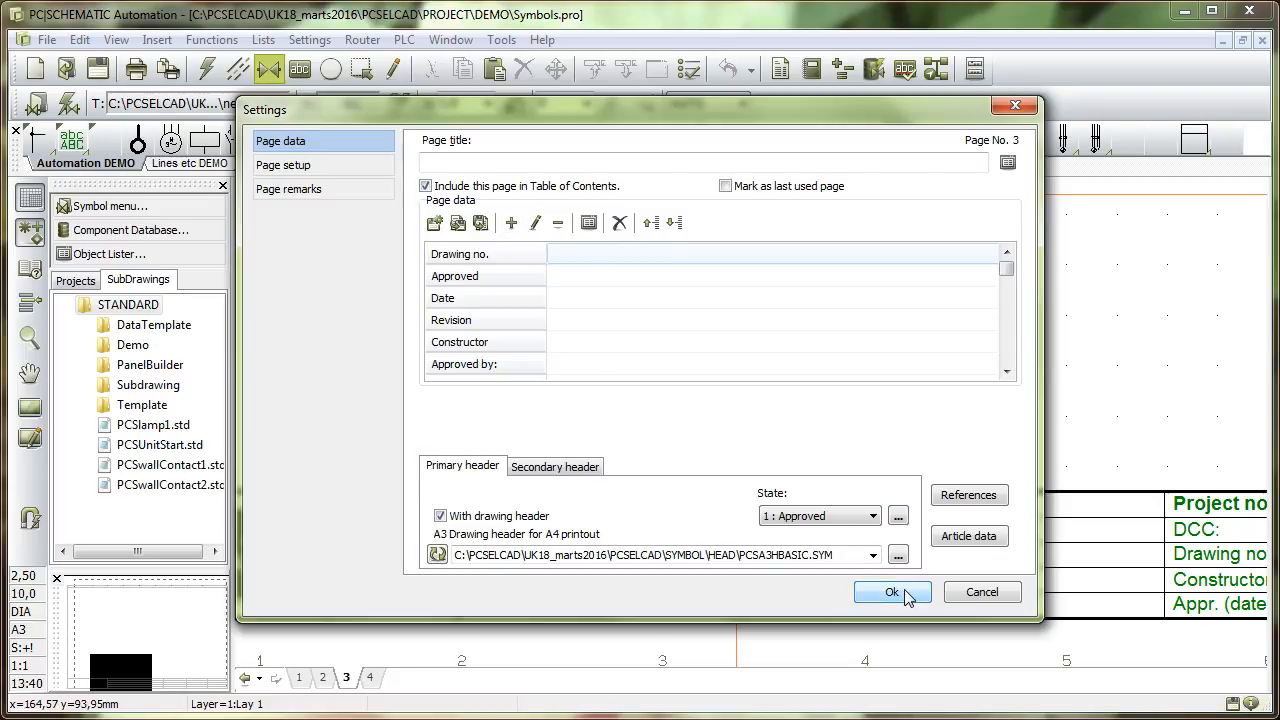
click(517, 518)
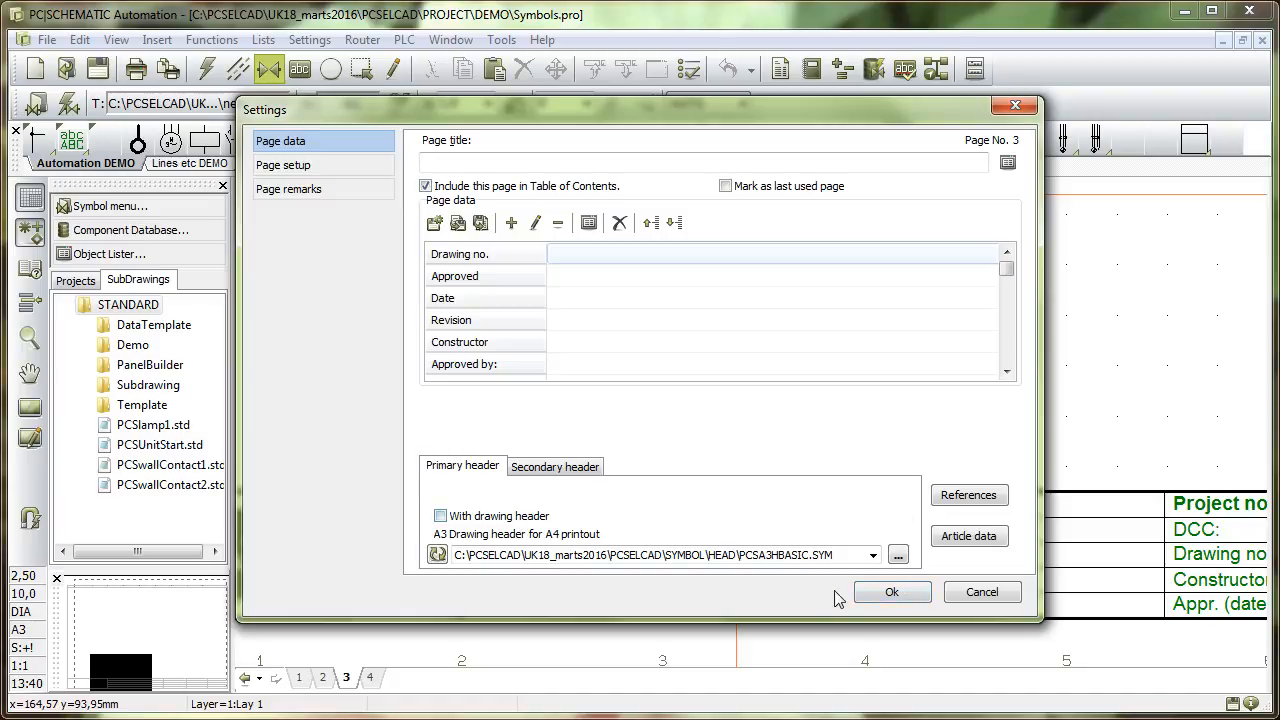
click(891, 592)
key(F2)
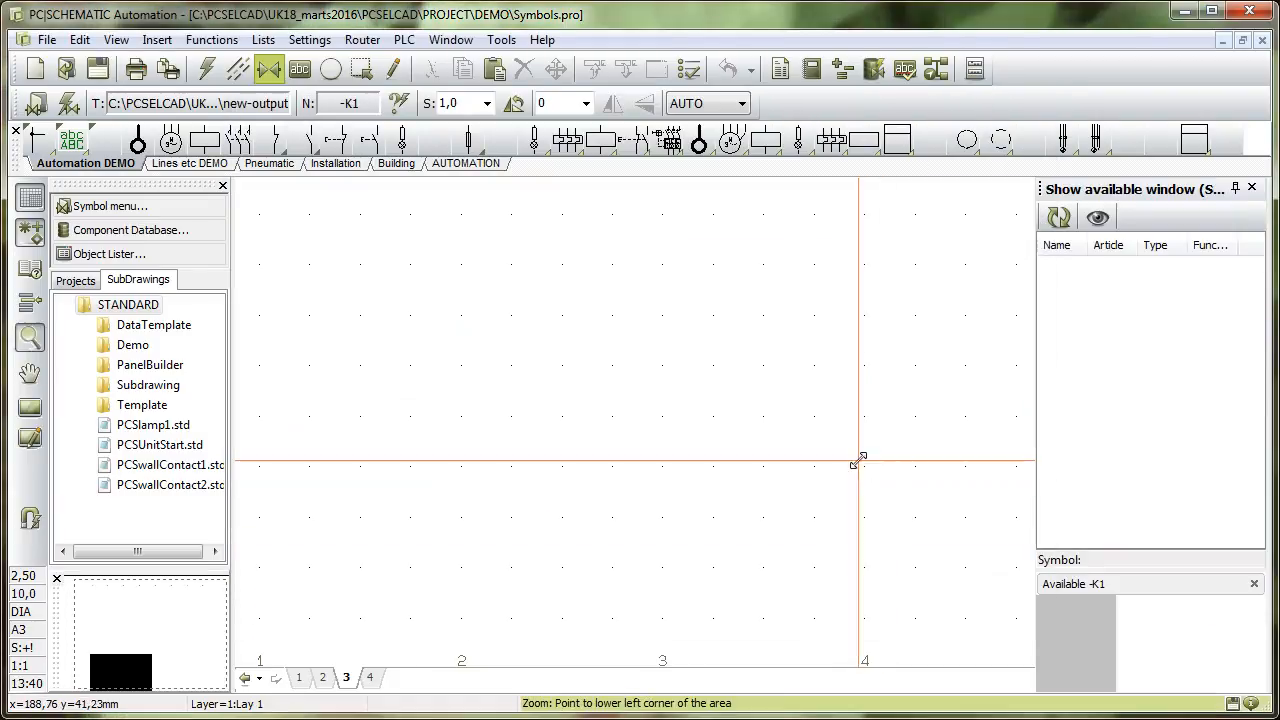
key(Home)
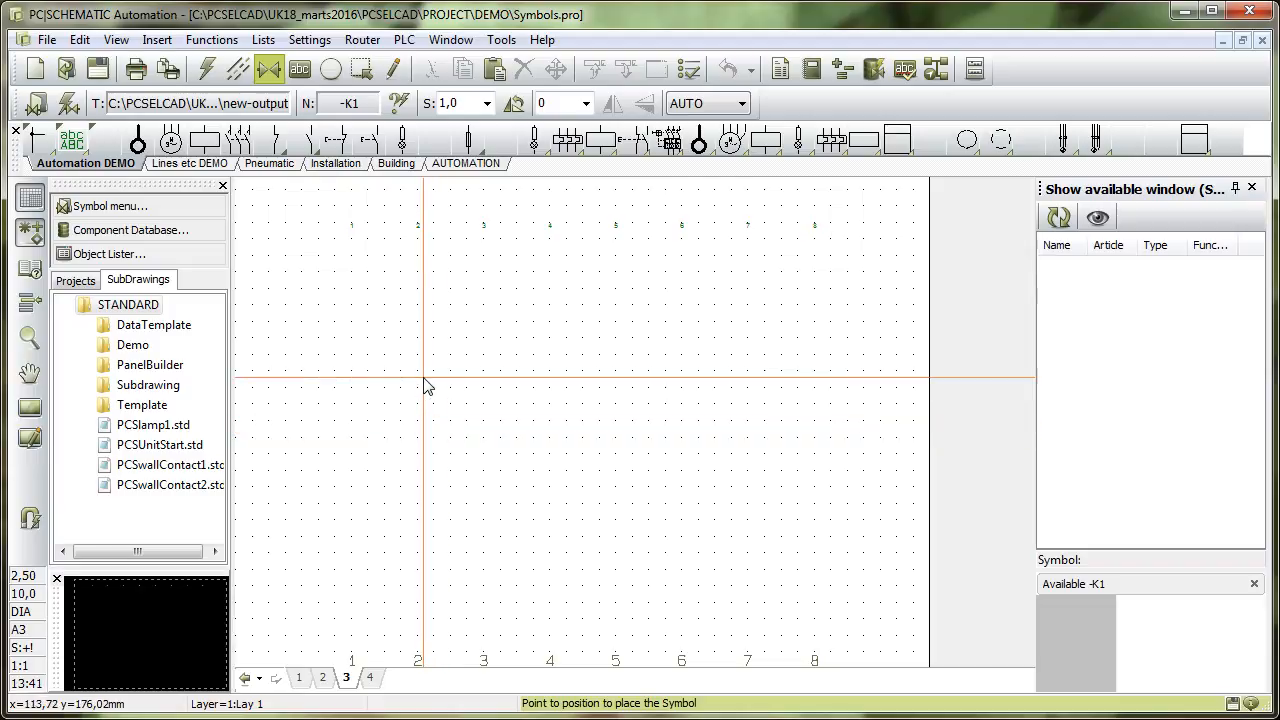
Enable the help frame in the pointer and screen settings and check it against the drawing headers on pages 1 and 2.
click(305, 42)
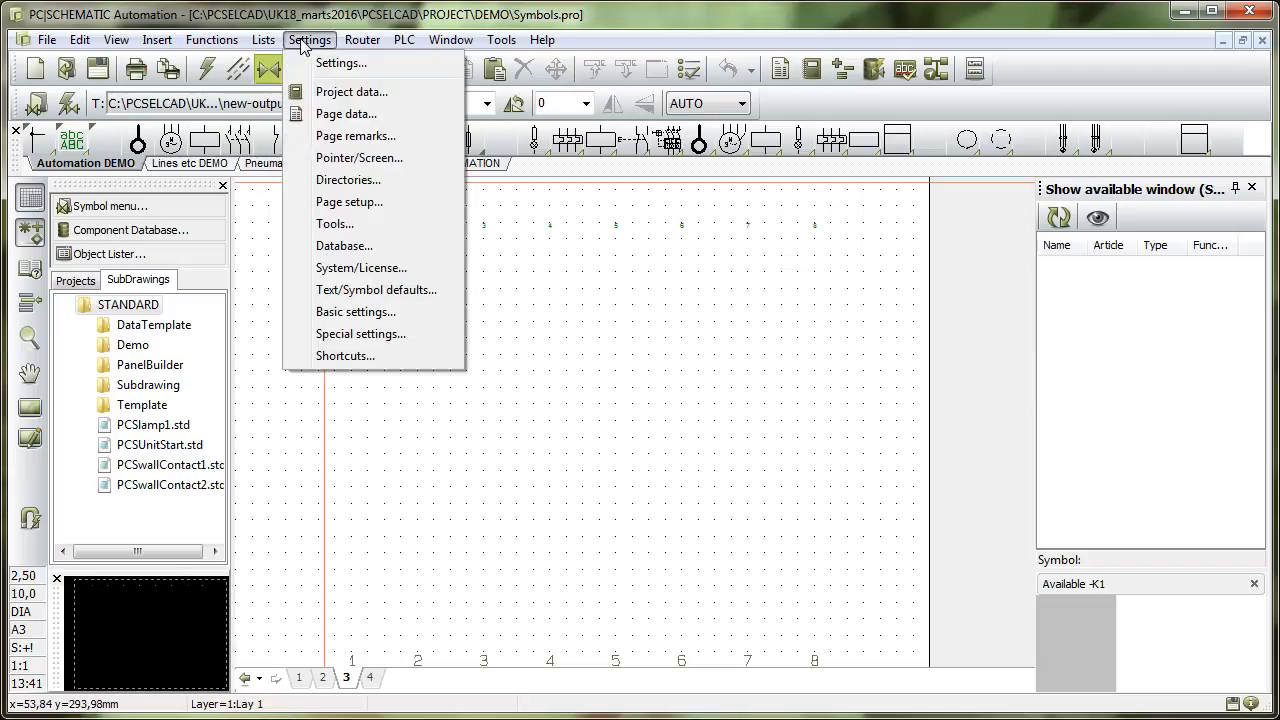
click(360, 158)
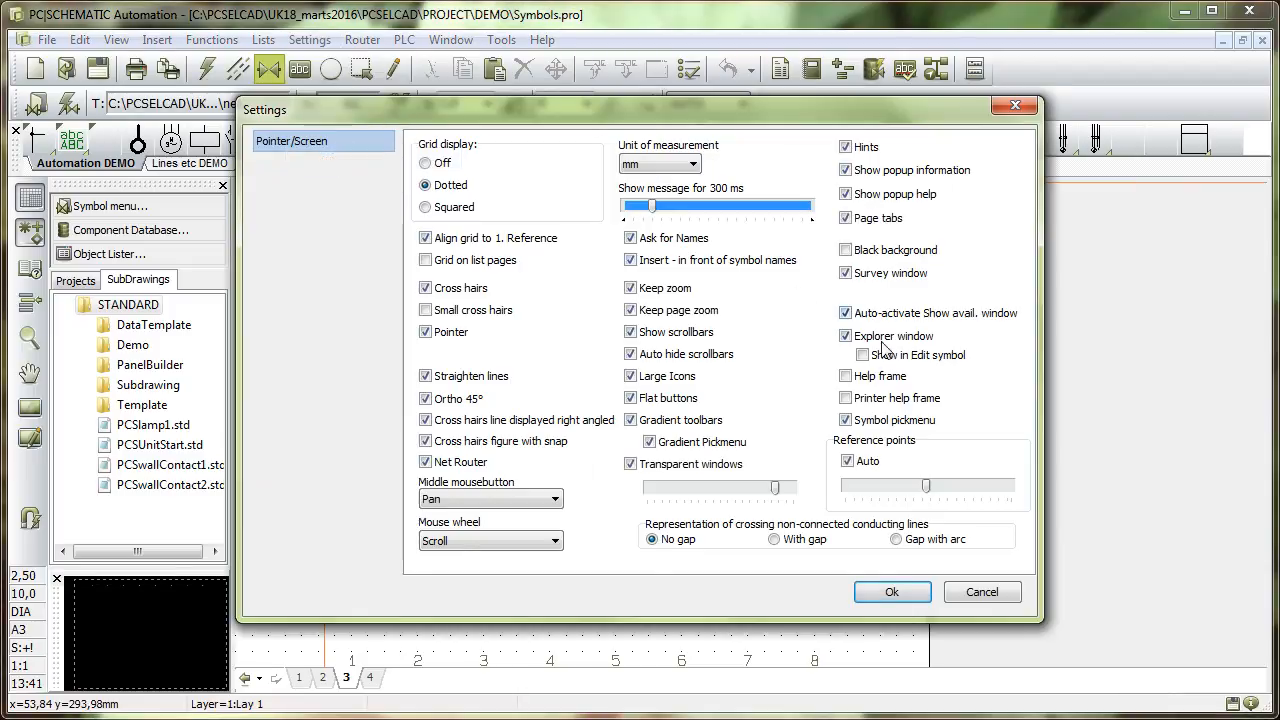
click(892, 592)
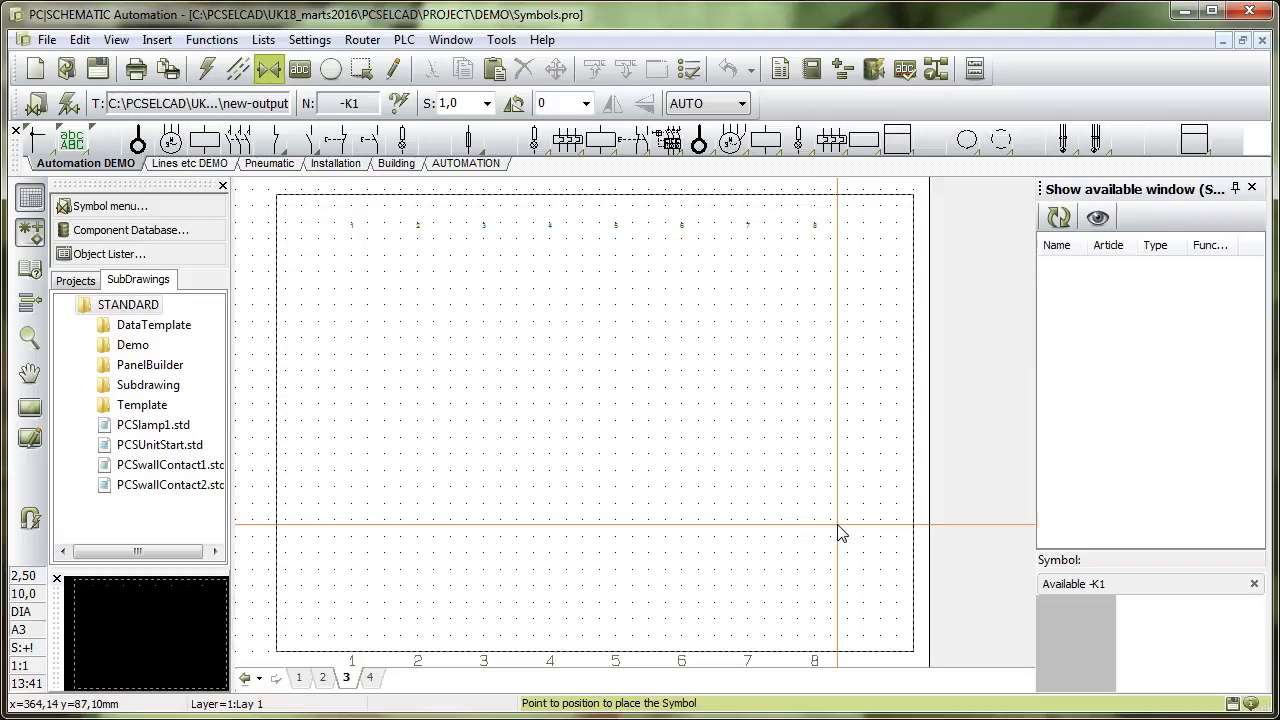
click(322, 677)
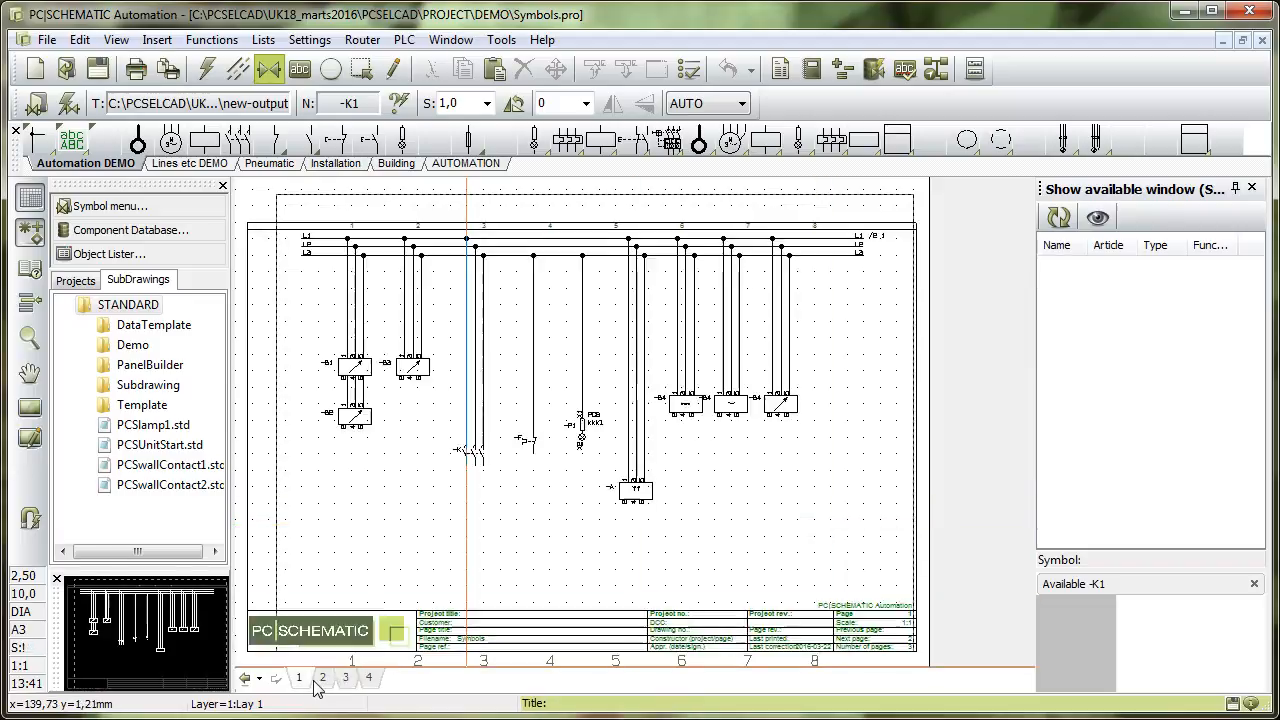
ctrl+scroll(376, 614, down, 1)
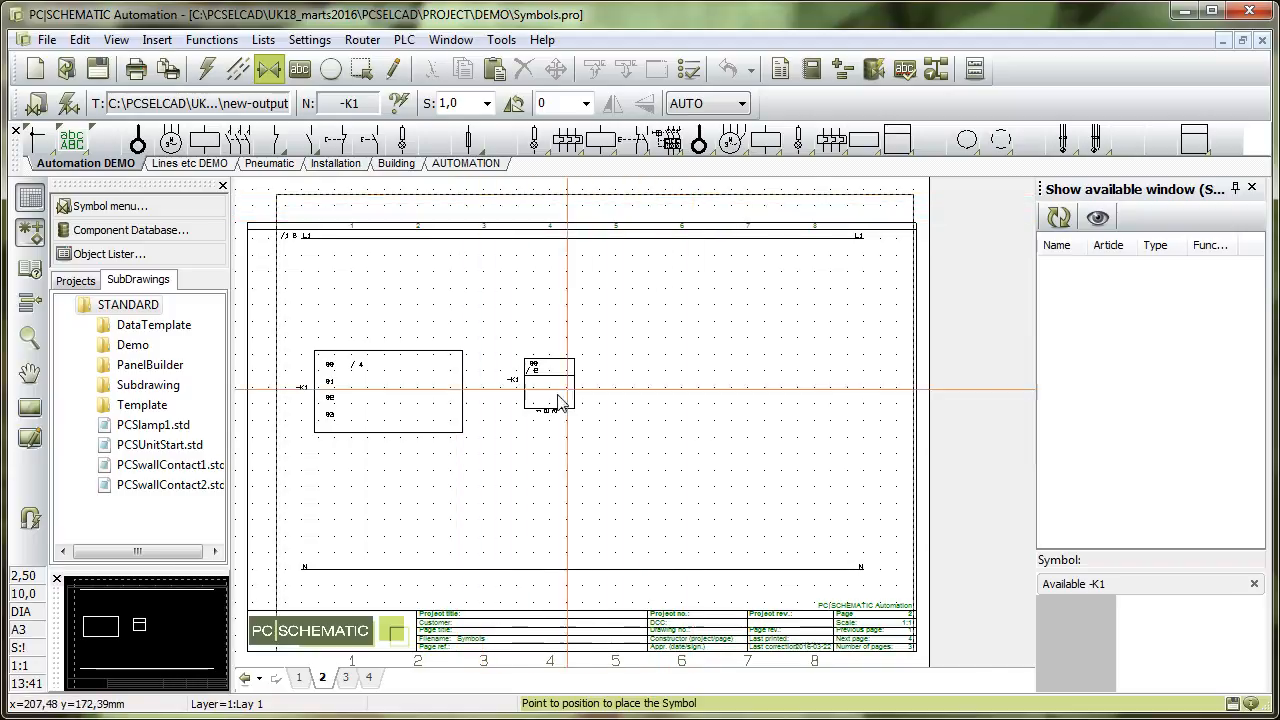
click(346, 678)
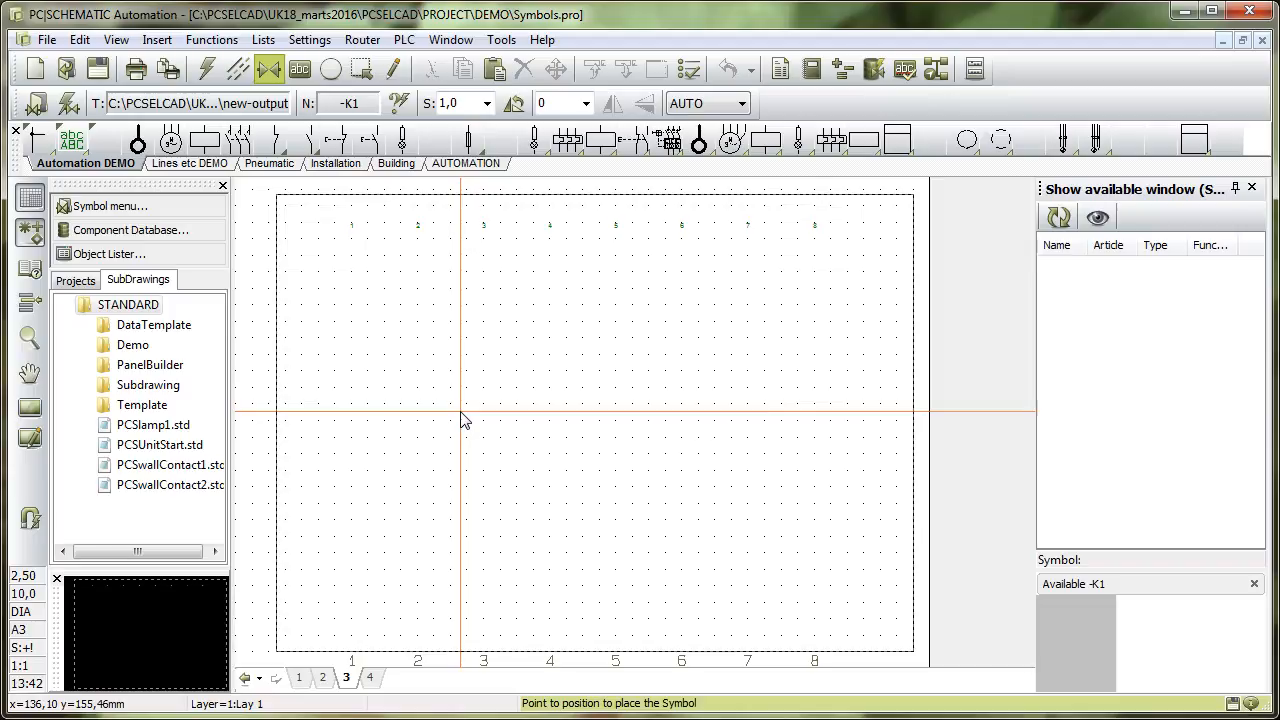
Open the drawing header symbol PCSA3Hbasic.SYM from the HEAD library for editing and inspect its reference point near the frame's lower-left corner.
click(127, 208)
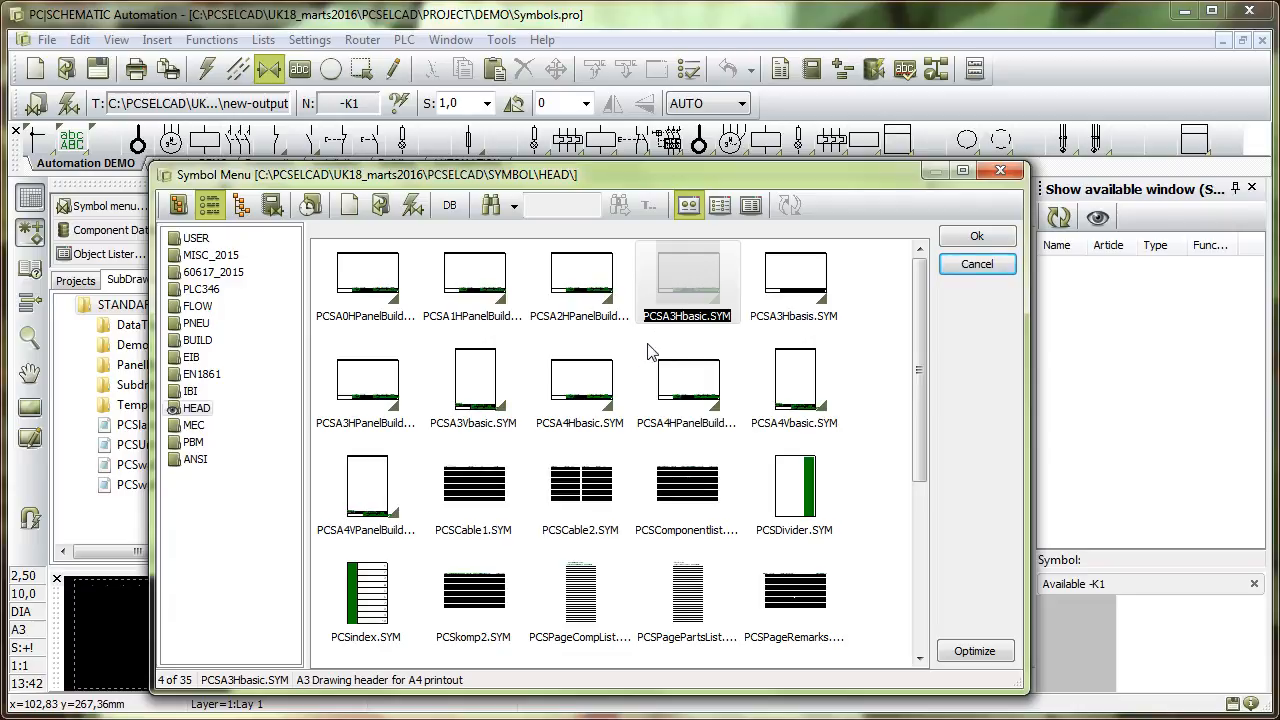
right_click(693, 290)
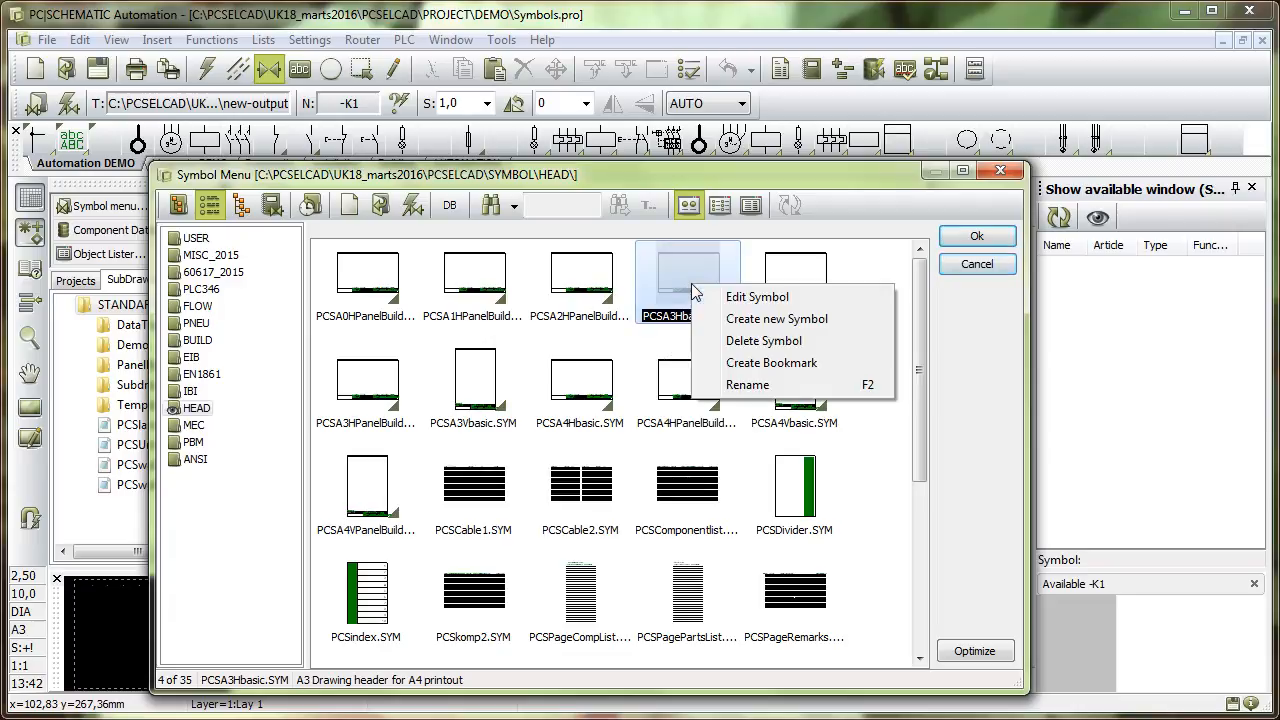
click(757, 297)
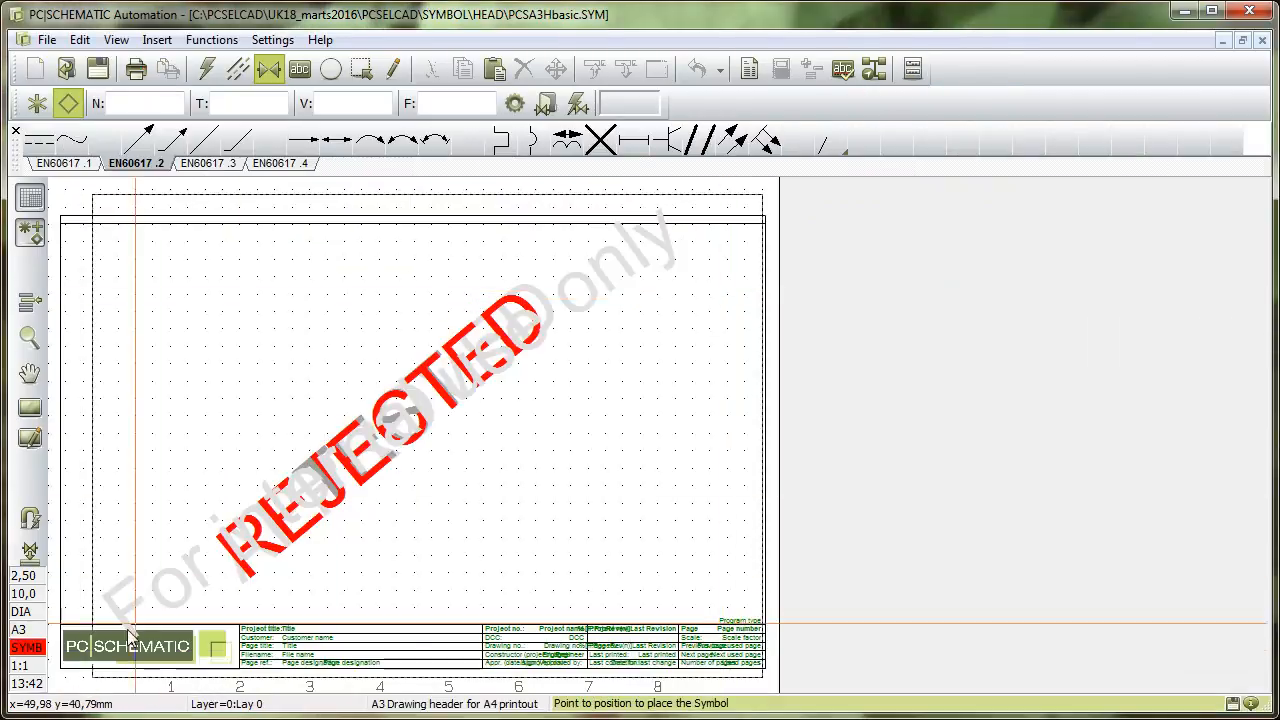
scroll(132, 664, up, 5)
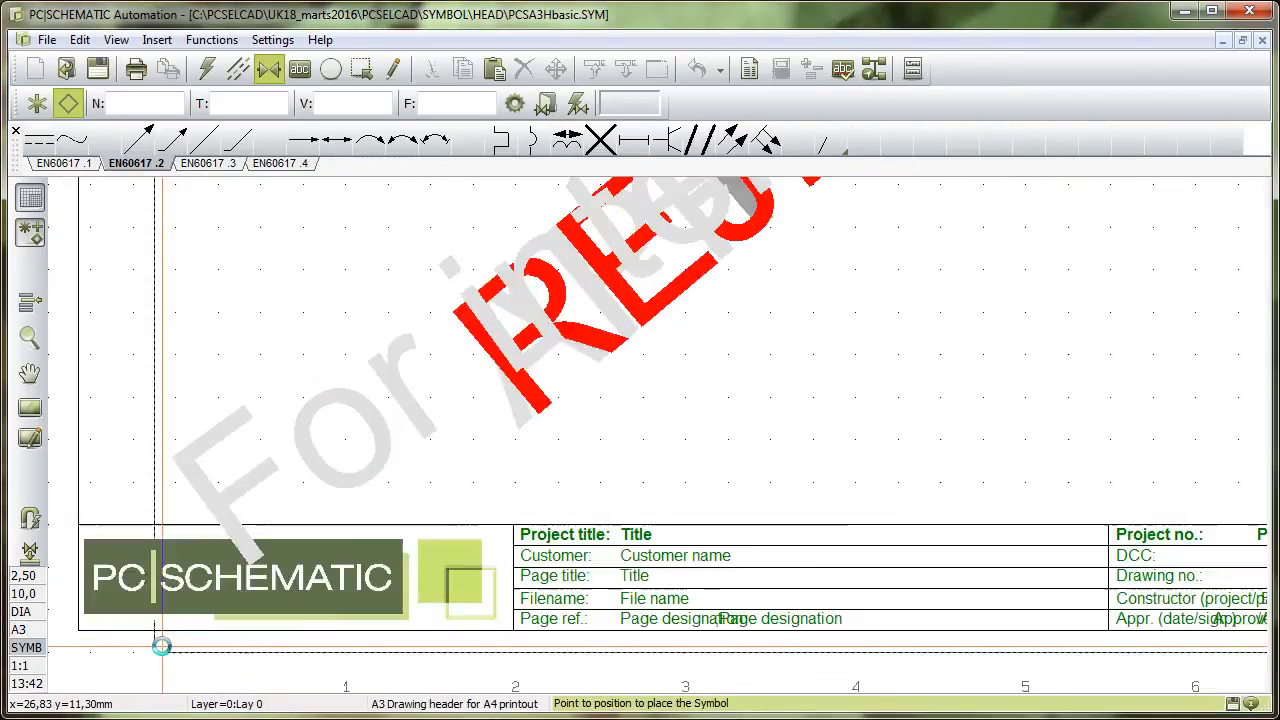
scroll(371, 509, up, 2)
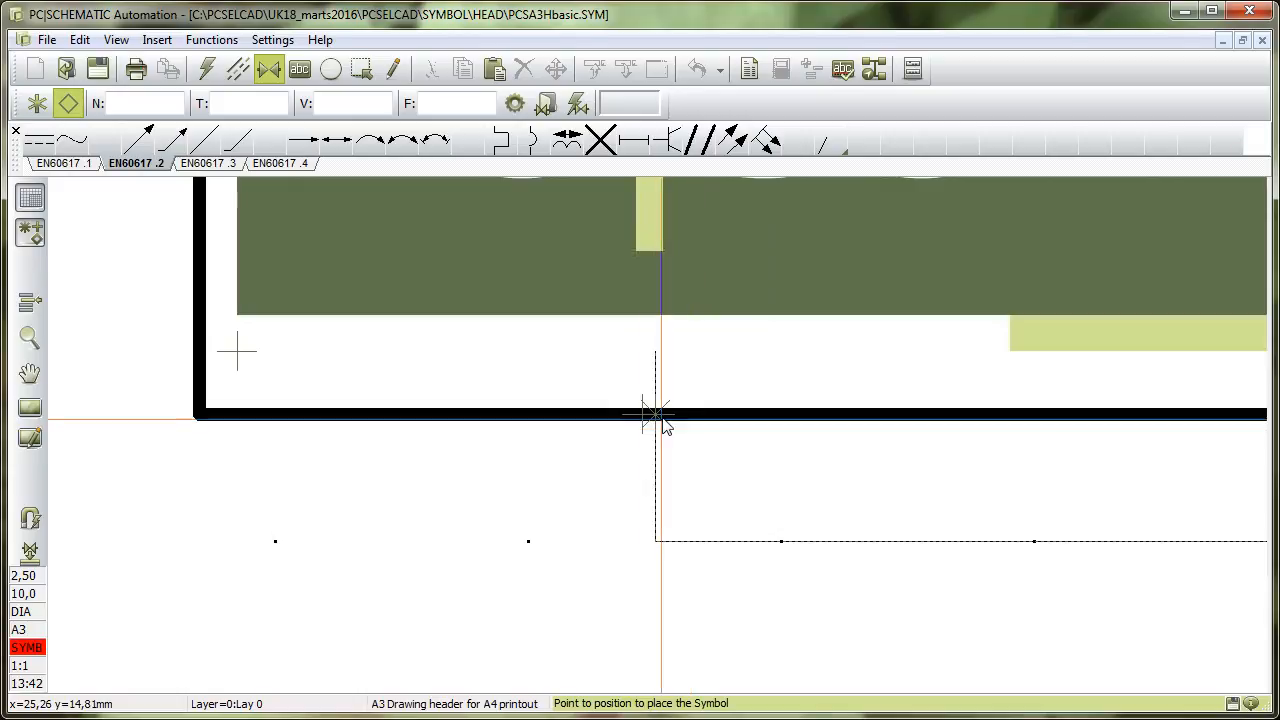
click(37, 104)
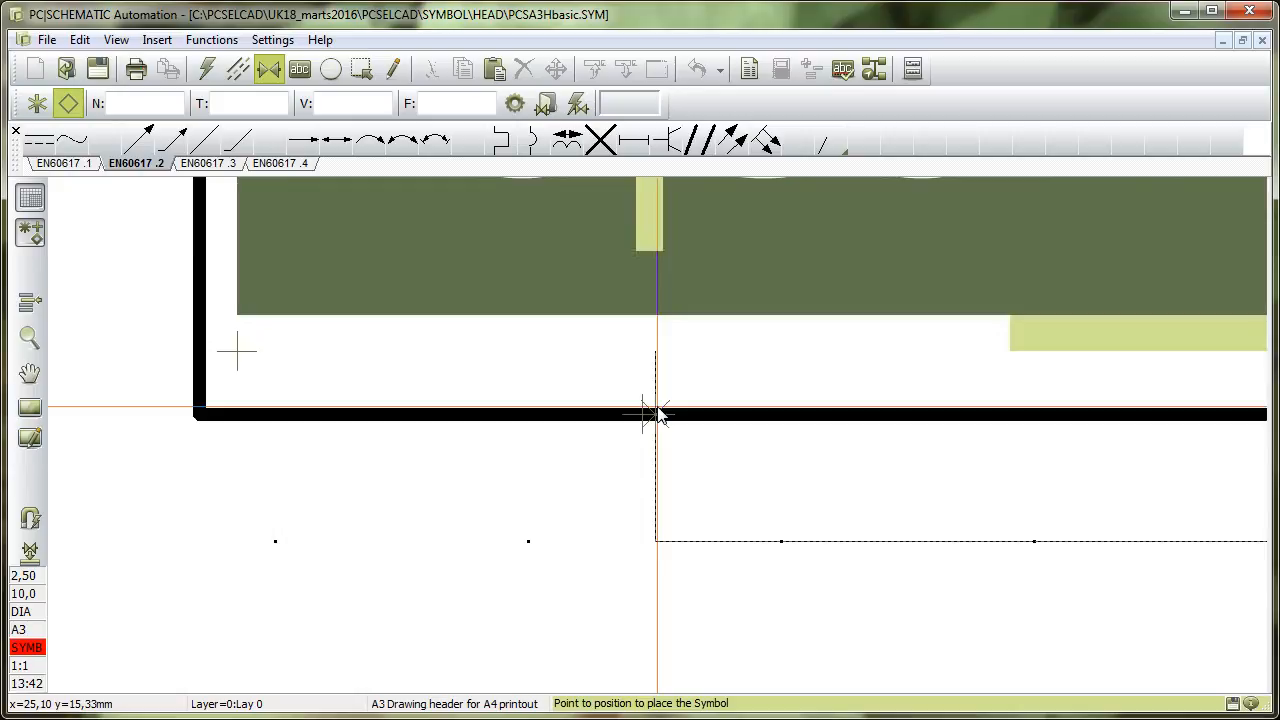
key(z)
key(z)
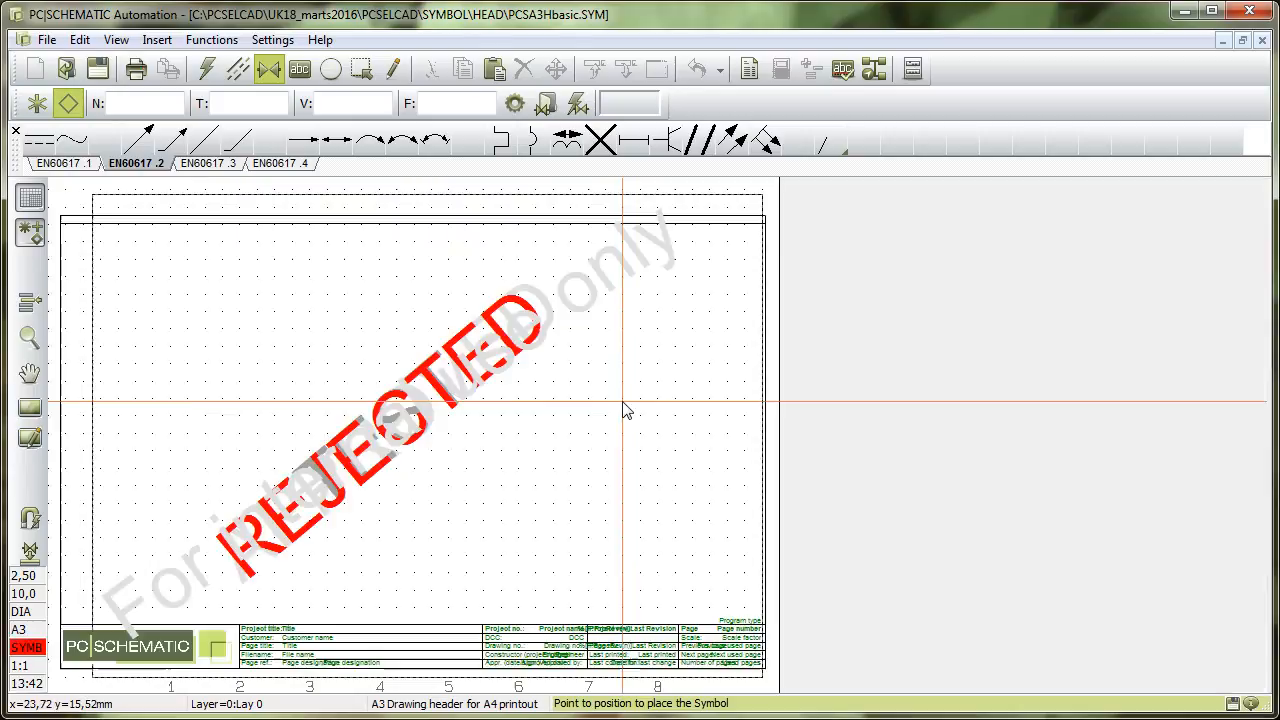
Turn off the help frame in the pointer and screen settings.
click(273, 40)
click(300, 157)
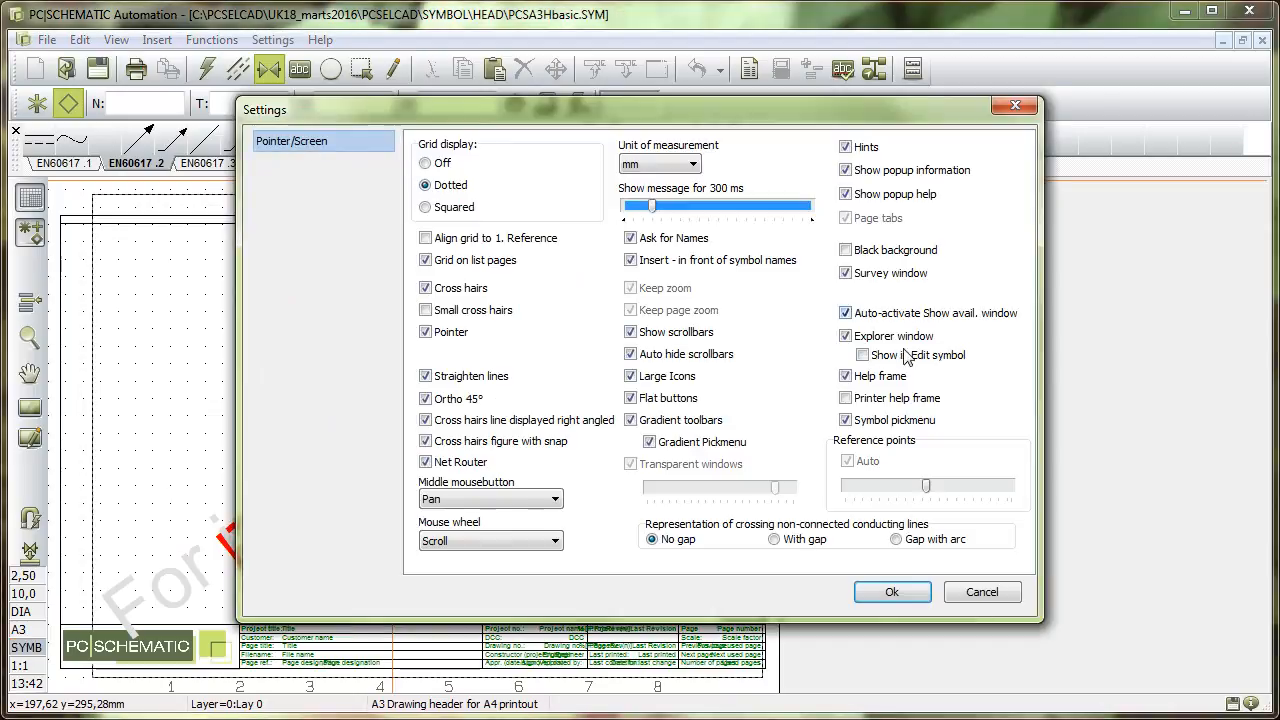
click(884, 590)
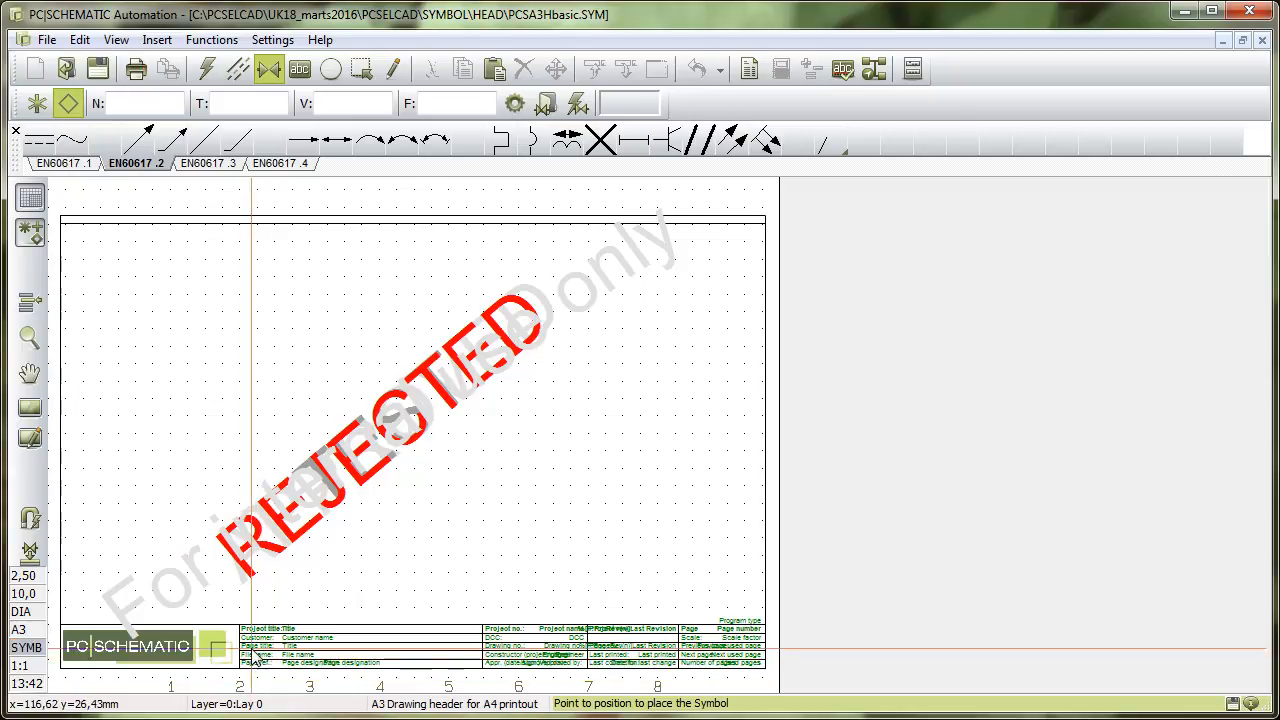
Inspect the data field definitions behind the Customer name and page Title texts in the title block.
scroll(256, 668, up, 3)
scroll(546, 590, up, 1)
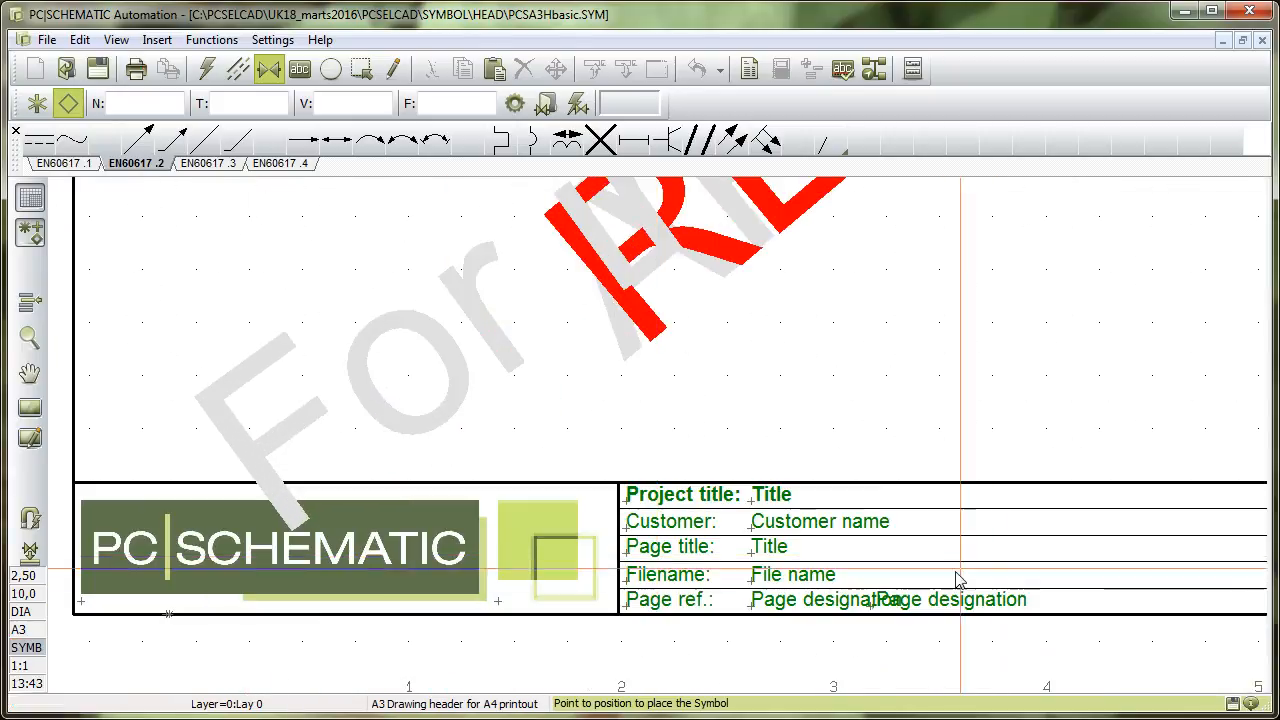
scroll(657, 590, up, 1)
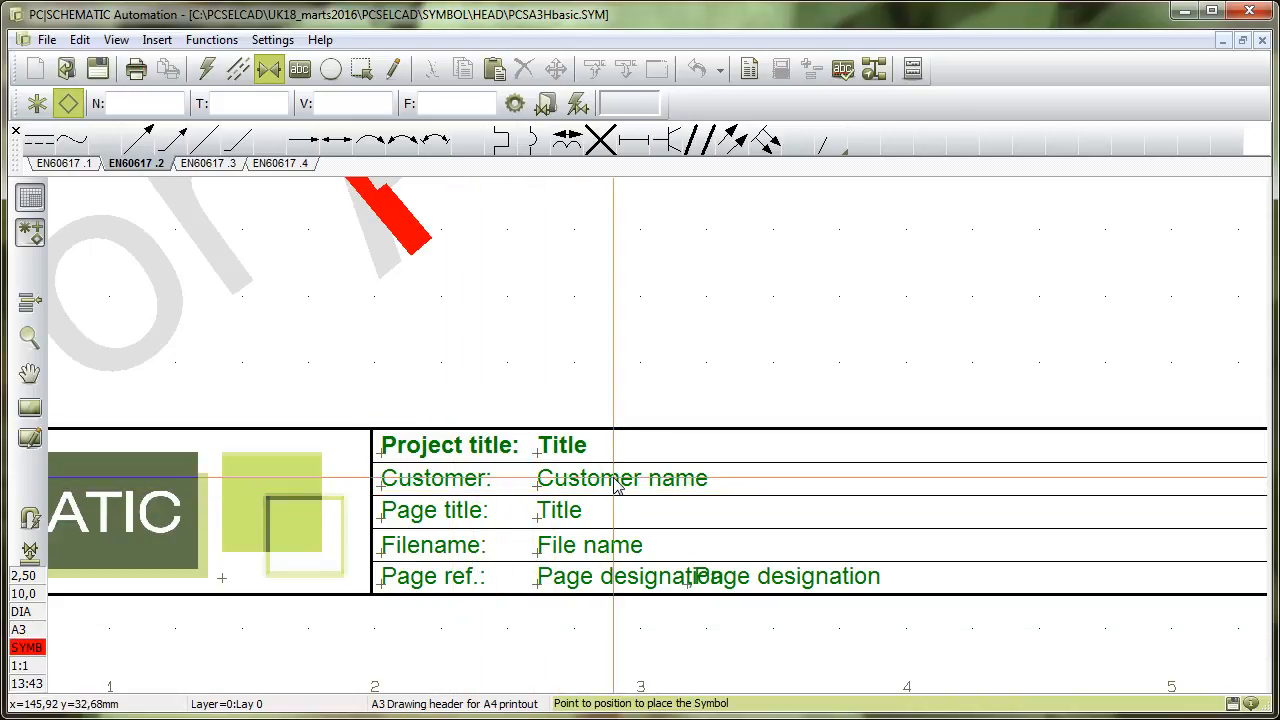
click(299, 68)
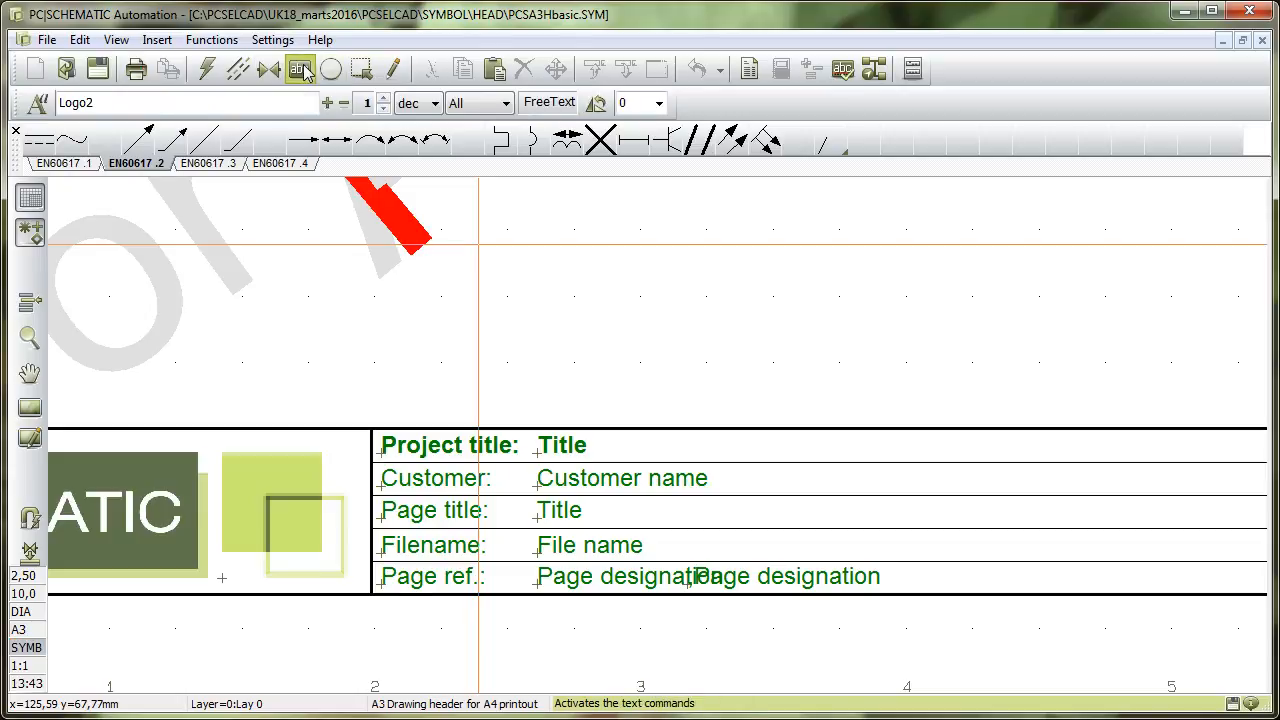
click(594, 484)
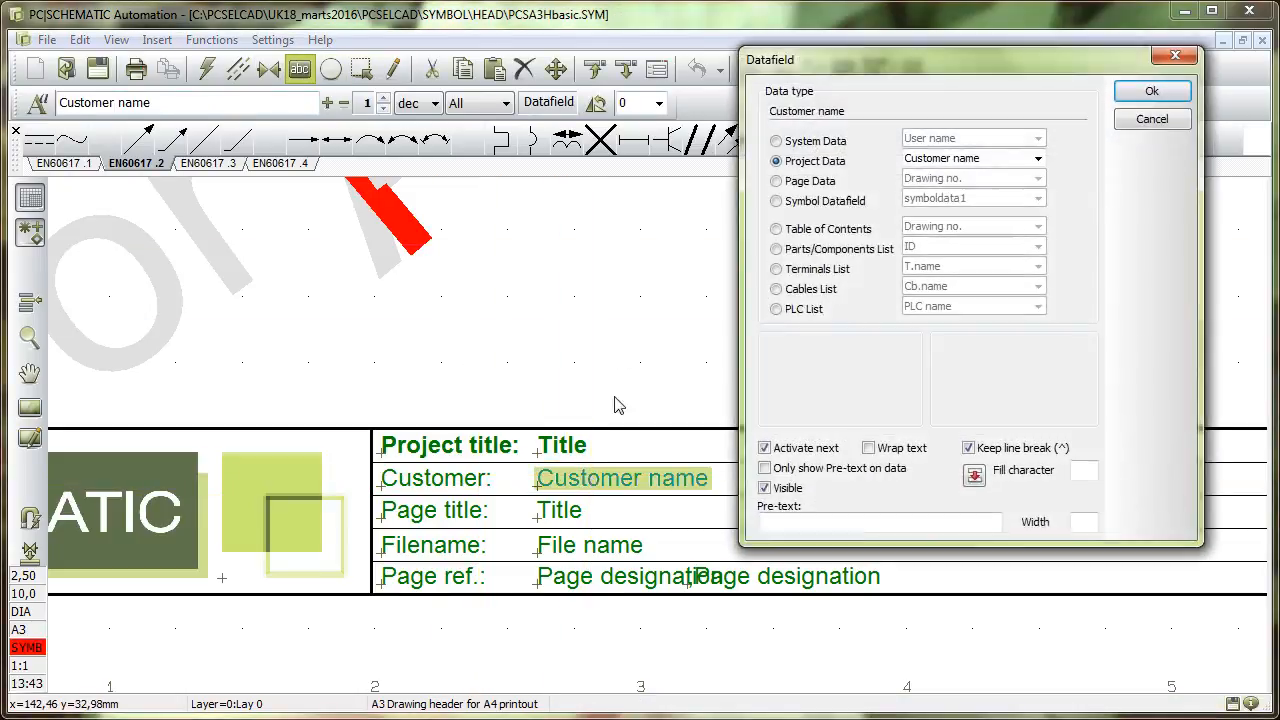
click(1152, 91)
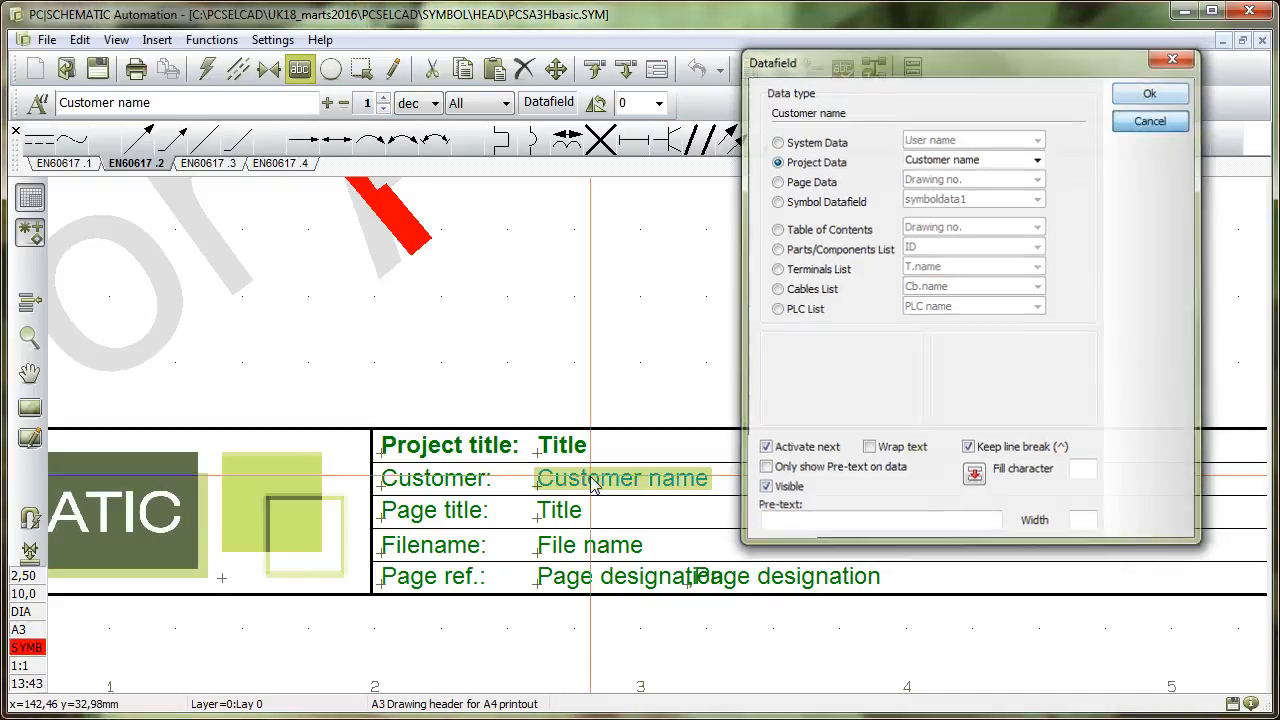
click(558, 512)
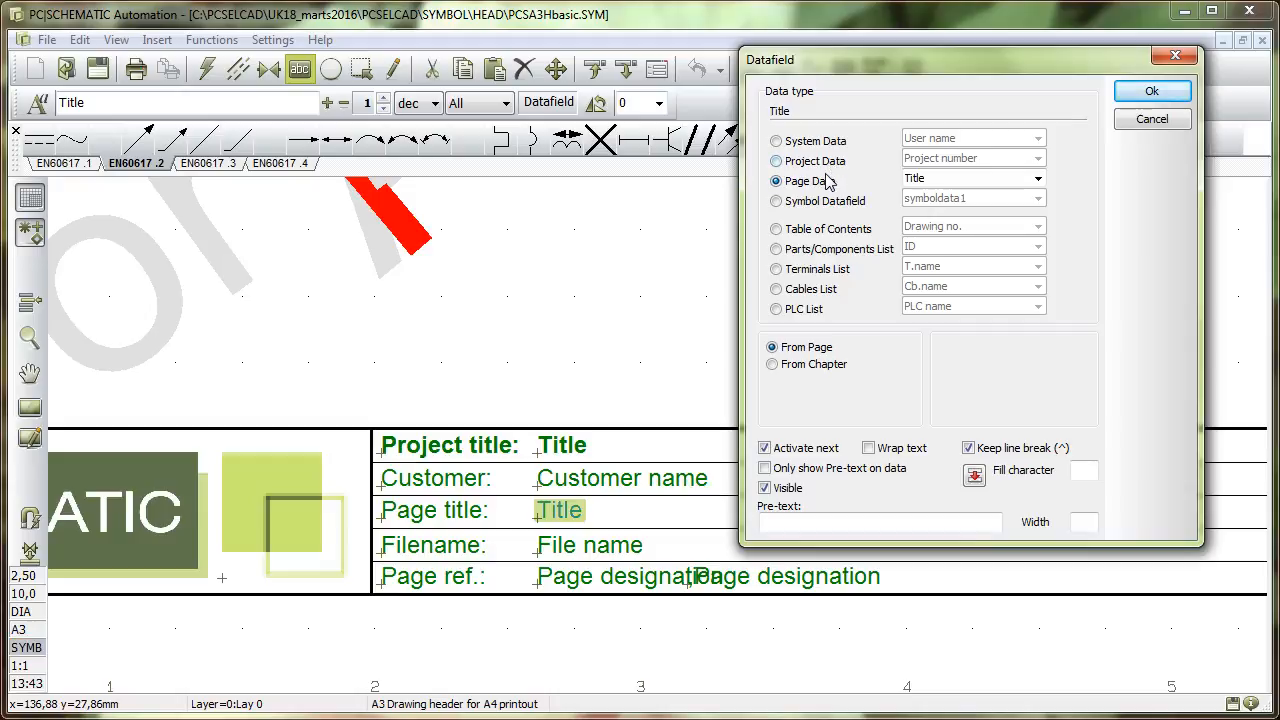
click(1152, 119)
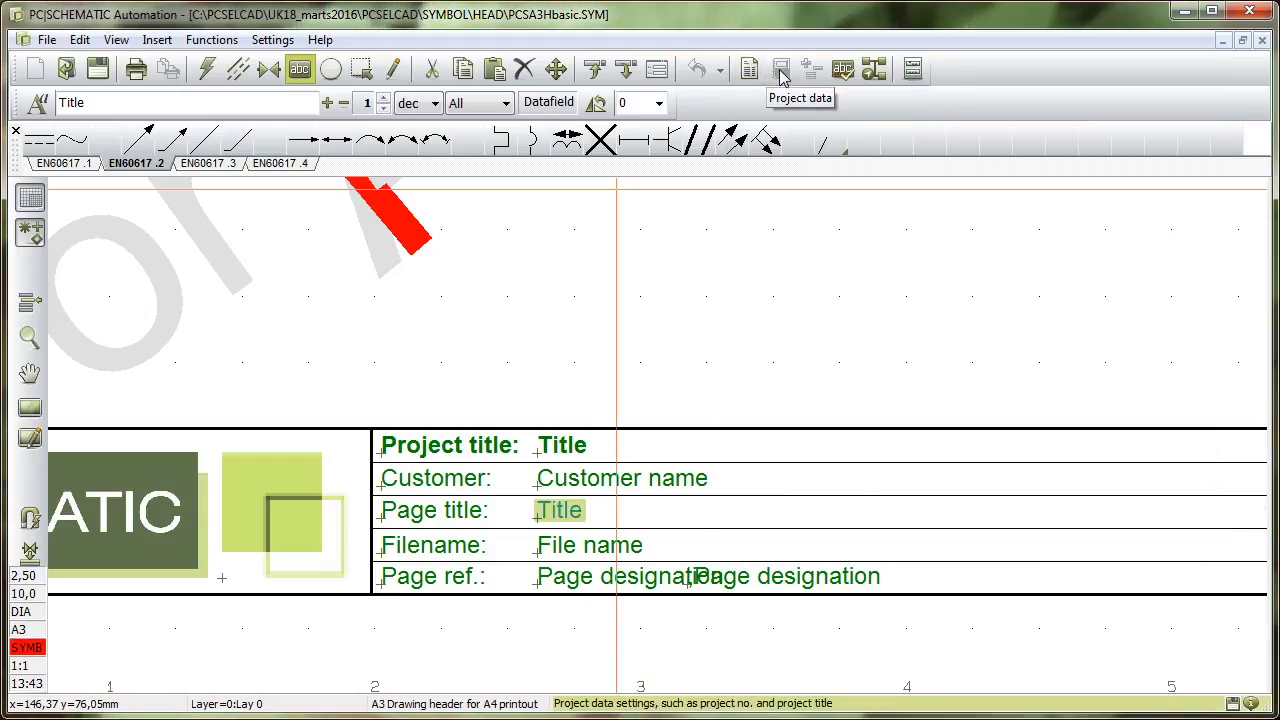
click(747, 473)
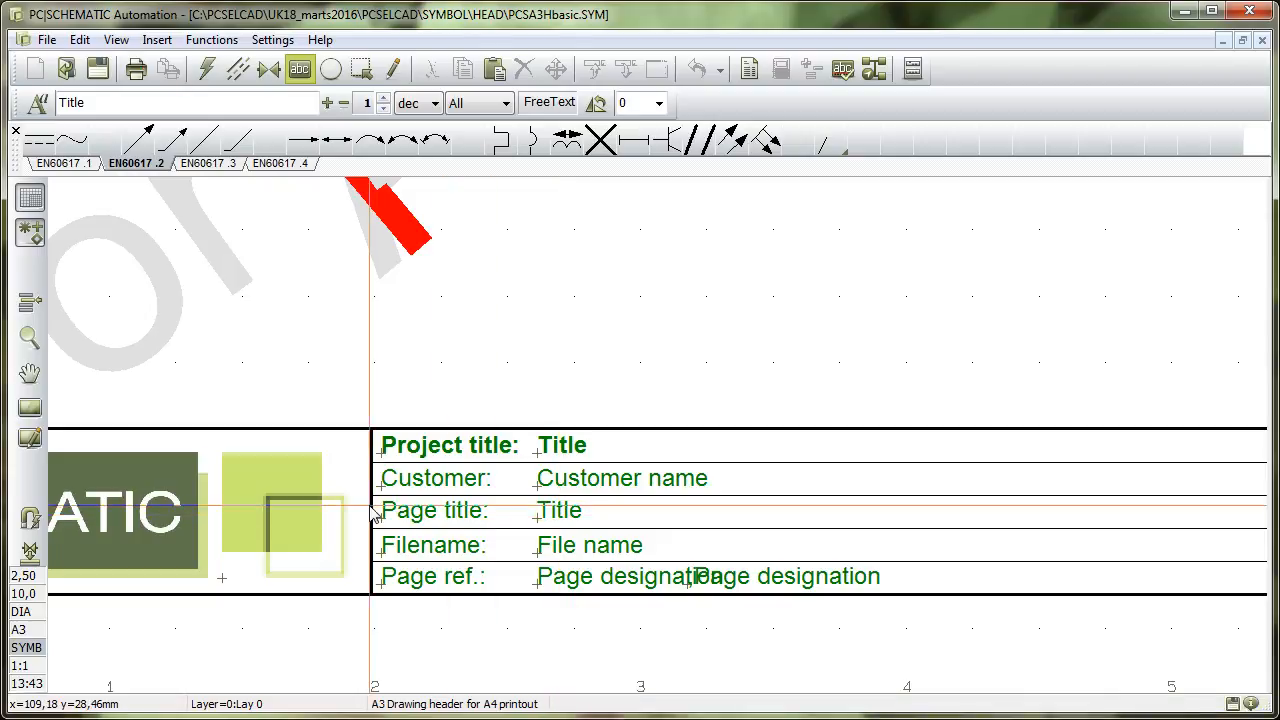
Check the text properties of the "Project title:" label and close them without changes.
click(452, 453)
click(38, 102)
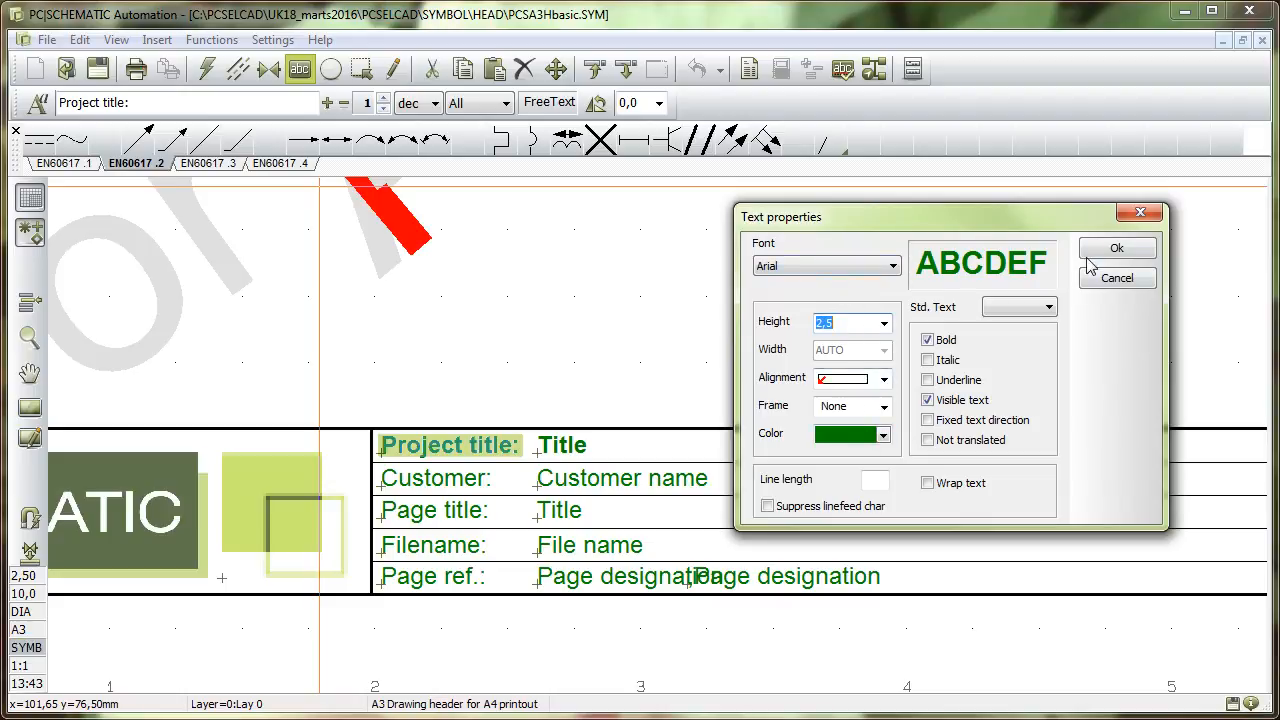
click(1116, 279)
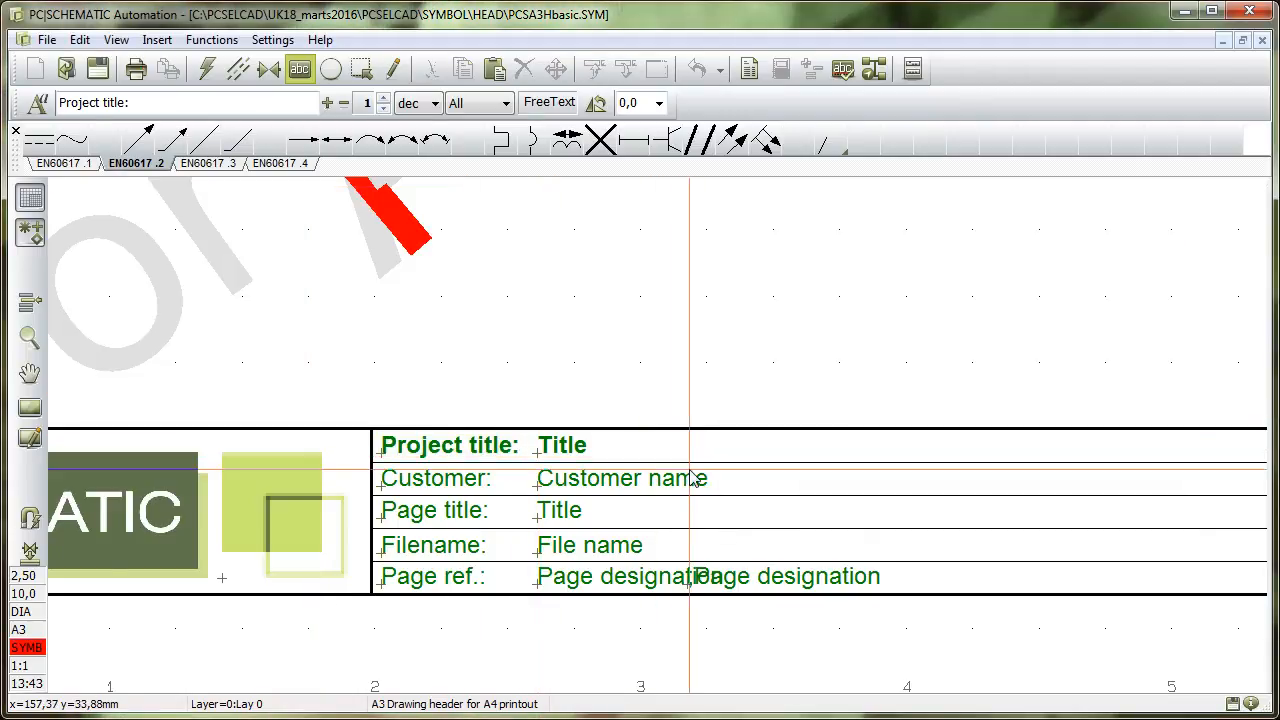
Read the line properties of the title block's upper border and of the divider below the project title row.
click(231, 74)
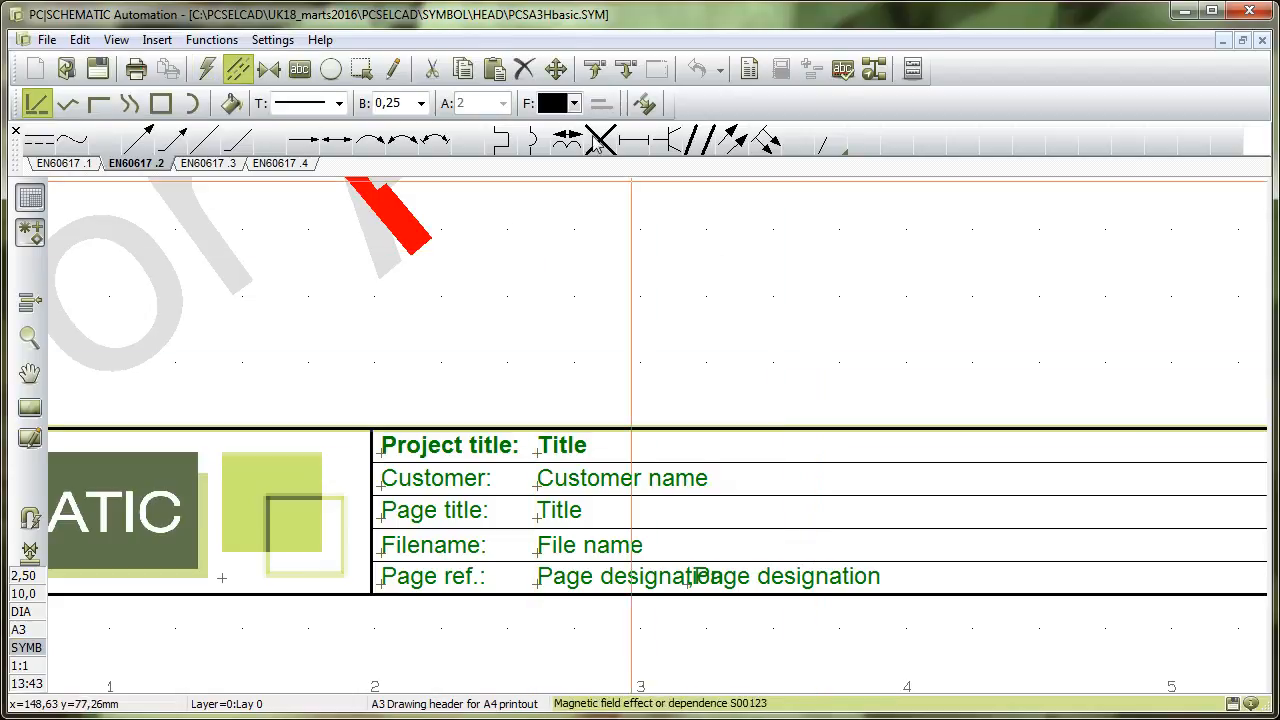
click(598, 77)
key(z)
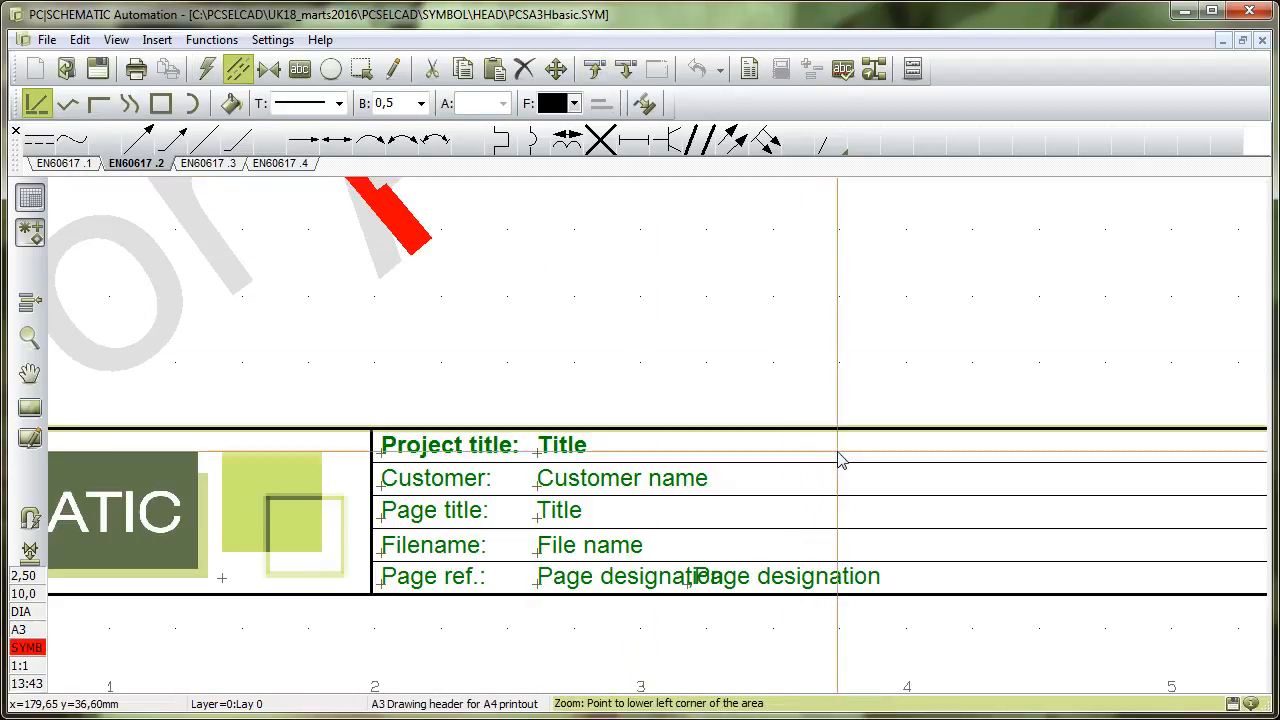
click(840, 462)
click(597, 72)
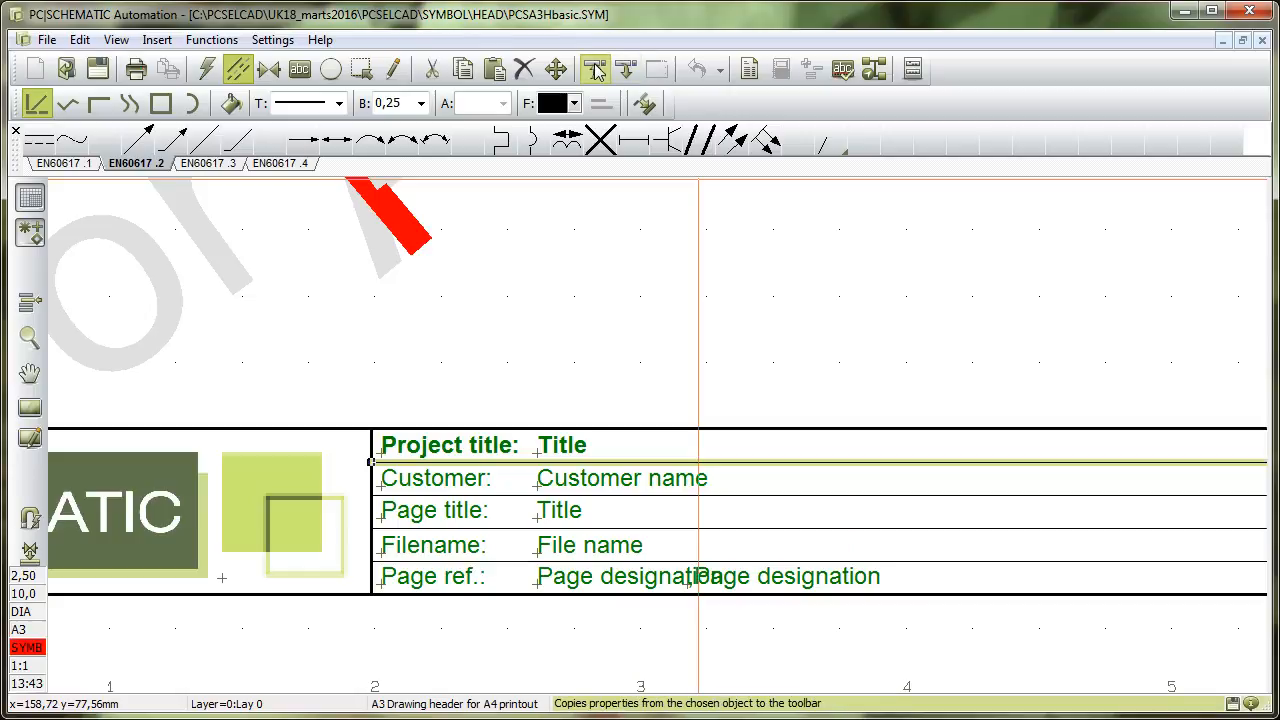
click(385, 83)
key(Escape)
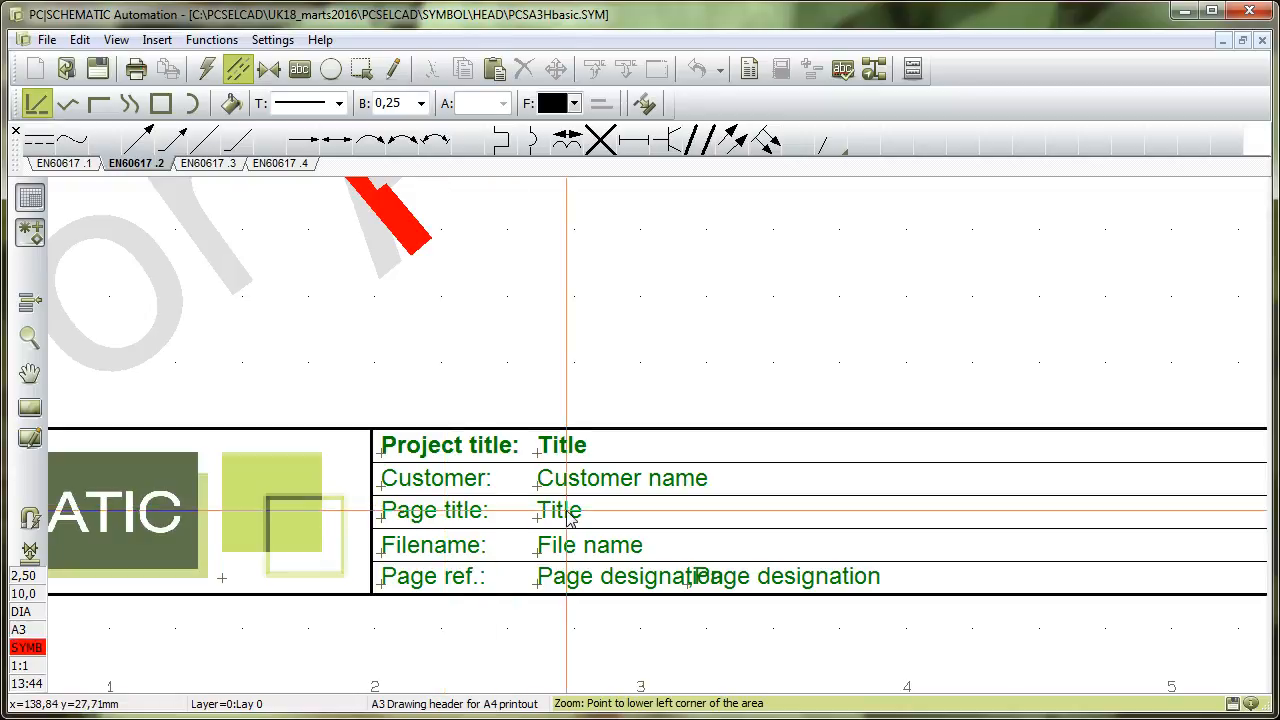
Inspect the data field definition of the PC|SCHEMATIC logo through its reference point in the title block.
drag(455, 690, 350, 690)
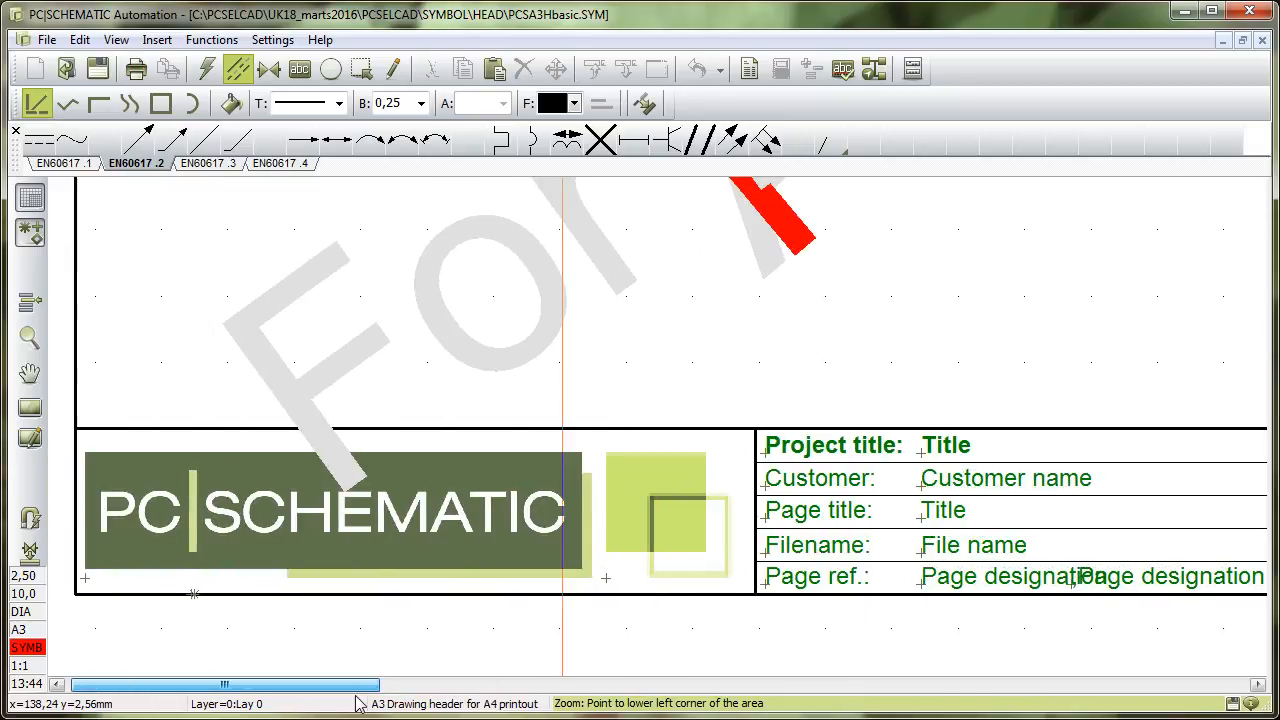
click(89, 573)
click(298, 70)
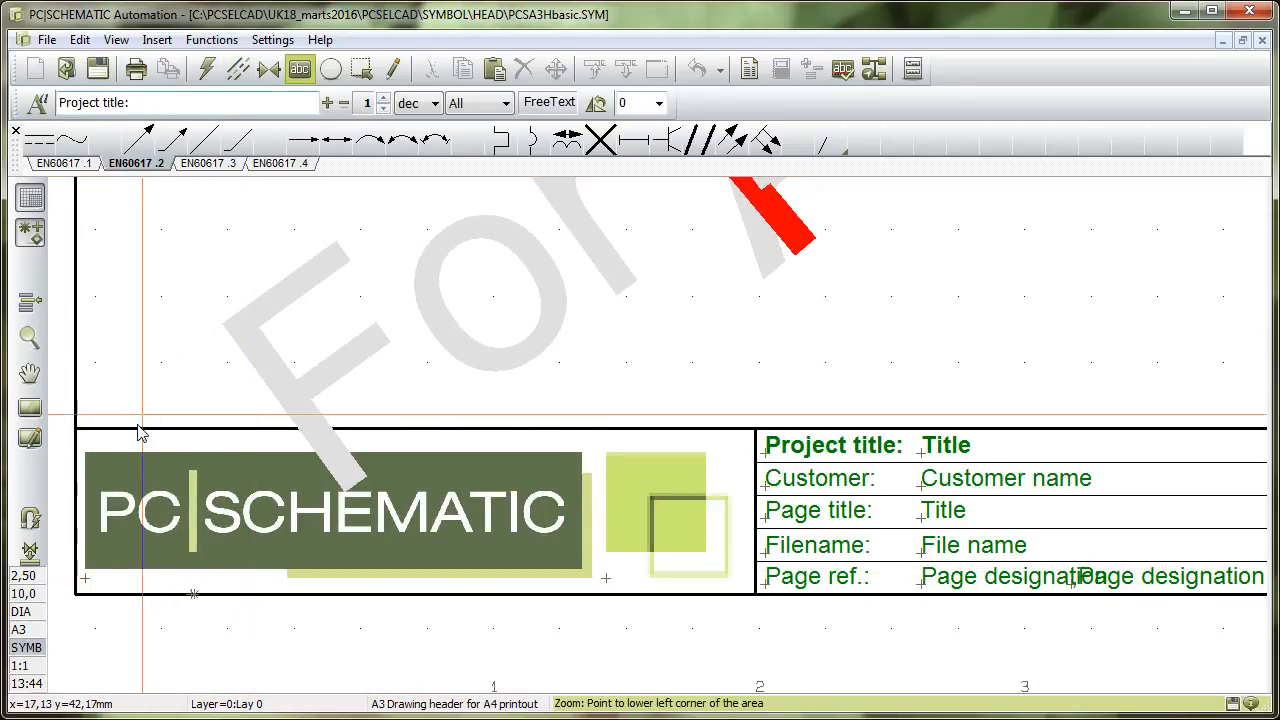
click(87, 590)
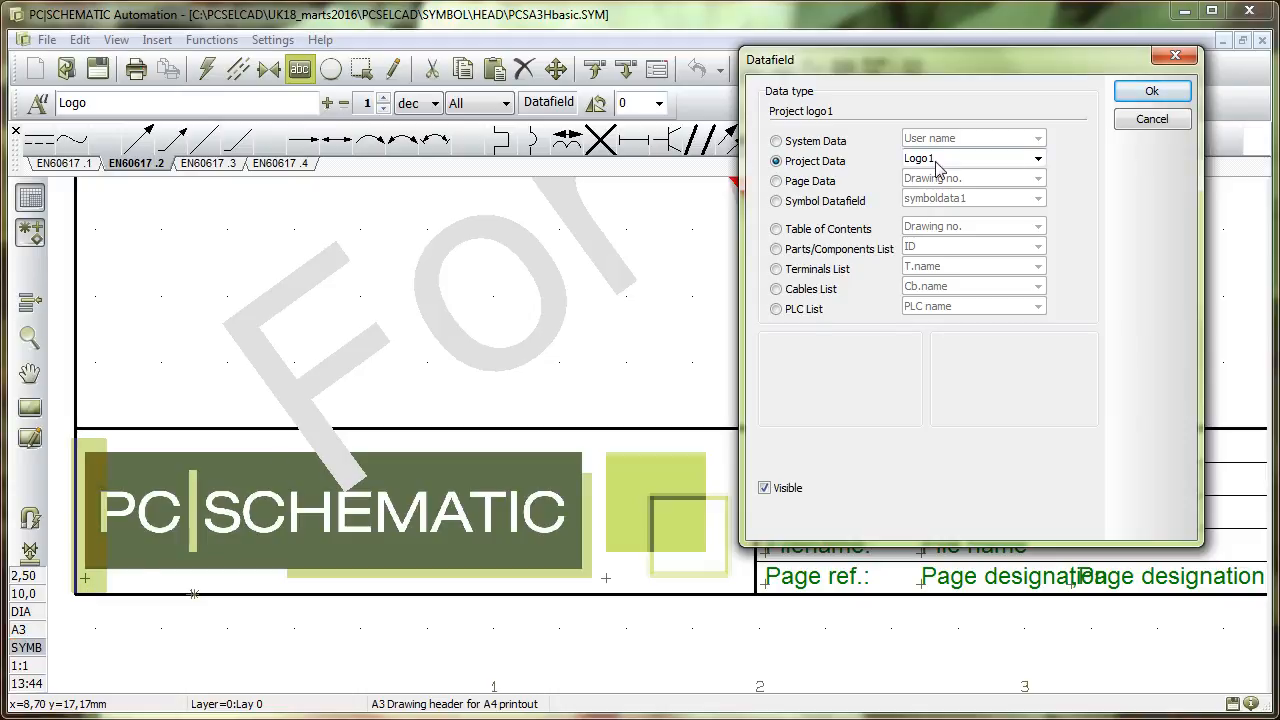
click(1150, 119)
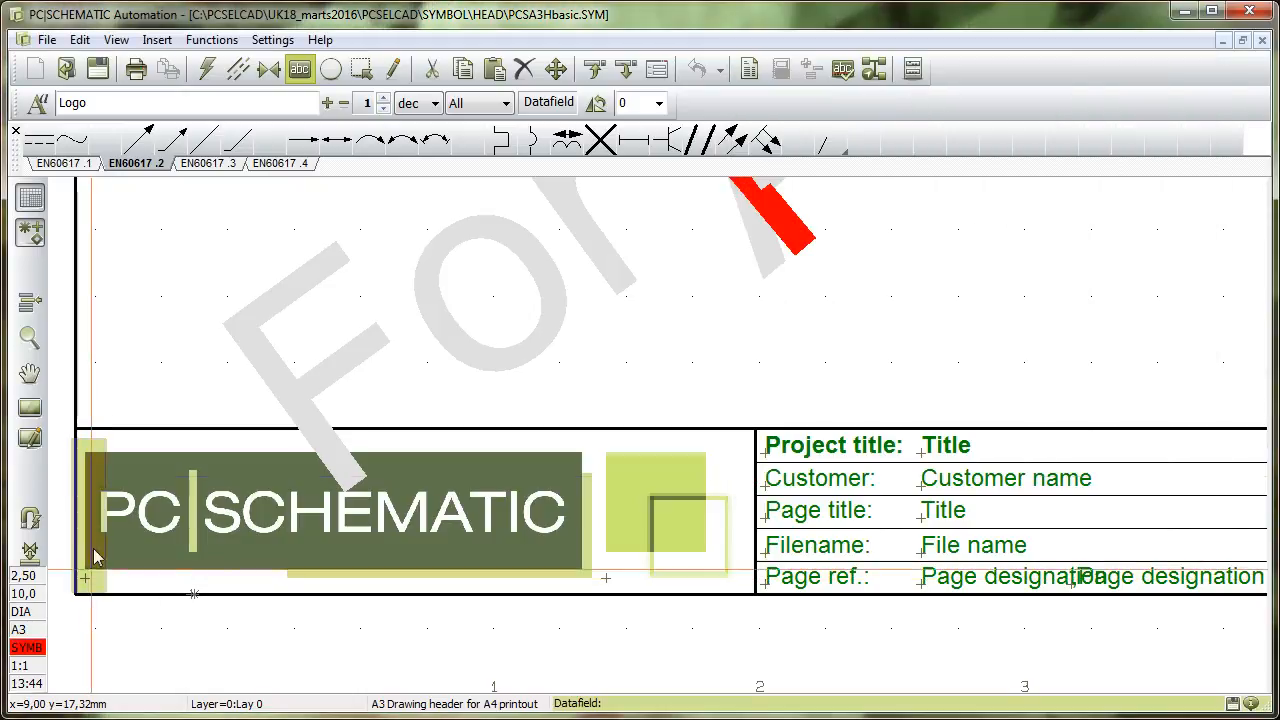
Check the height and alignment in the logo field's text properties, leave them unchanged and deselect the logo.
click(38, 103)
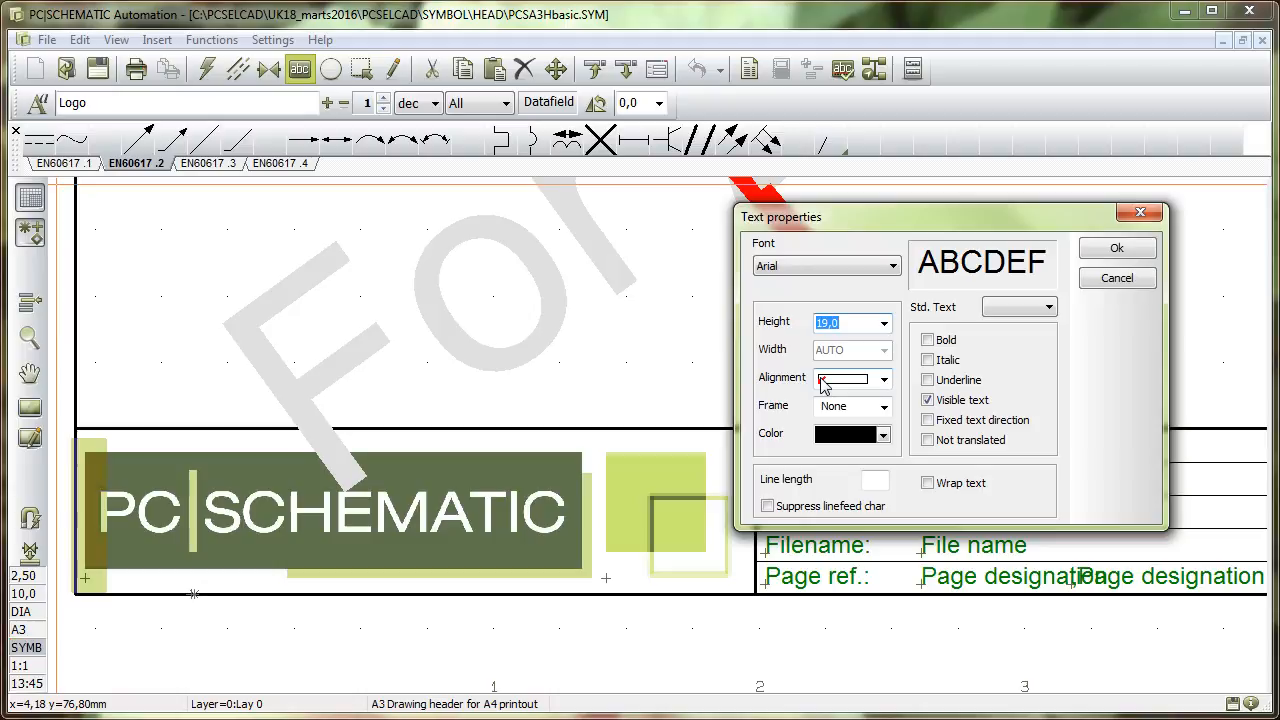
click(1137, 282)
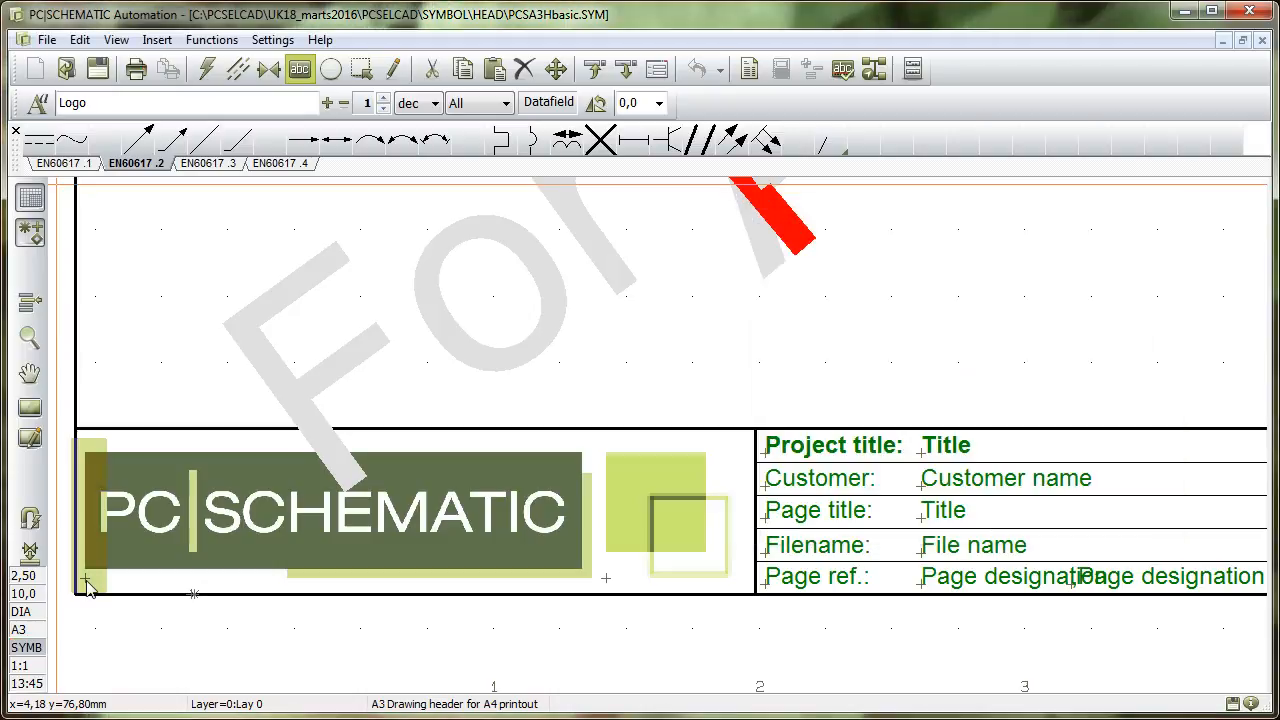
click(131, 622)
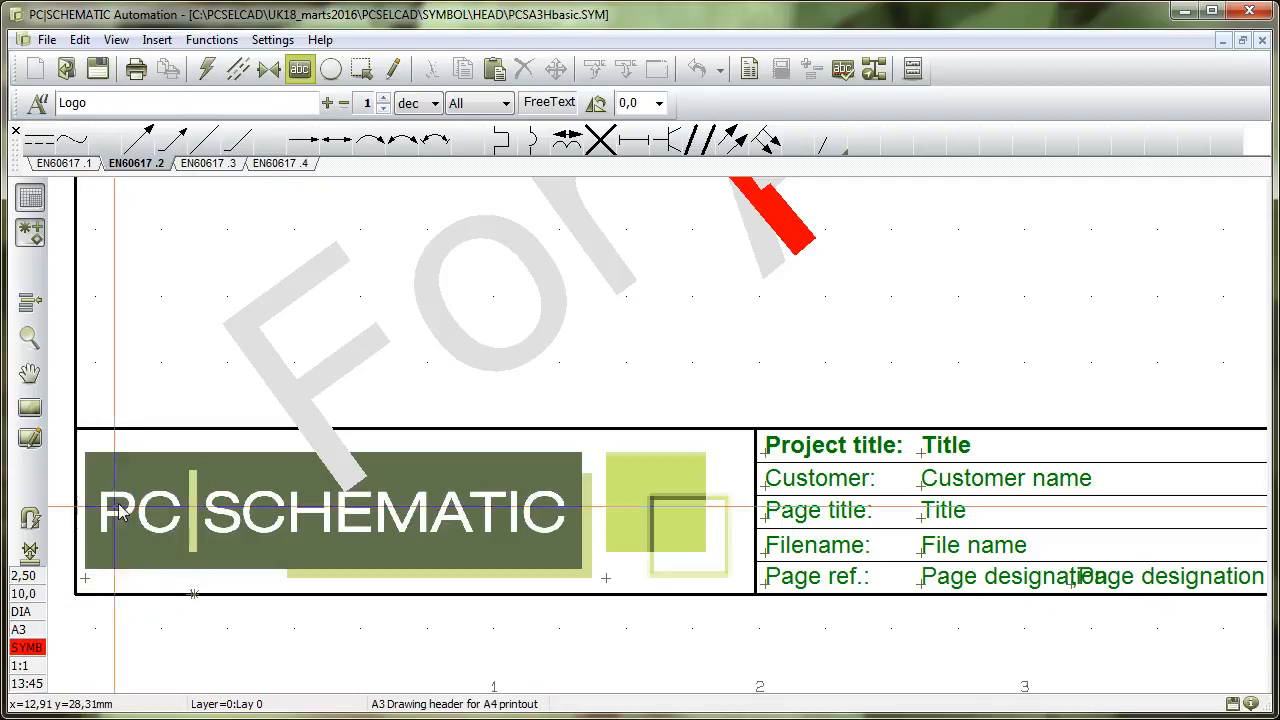
Transfer the header's states to layers and make state 1, Approved, the active state.
key(z)
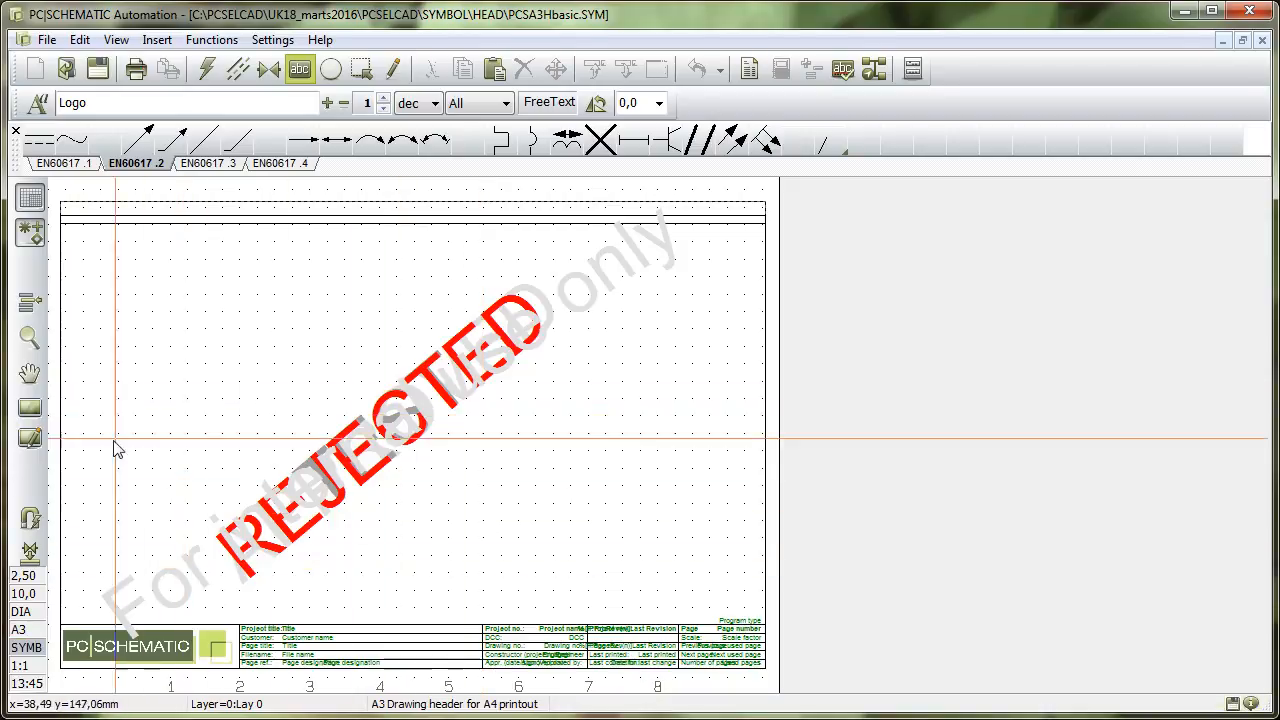
click(30, 554)
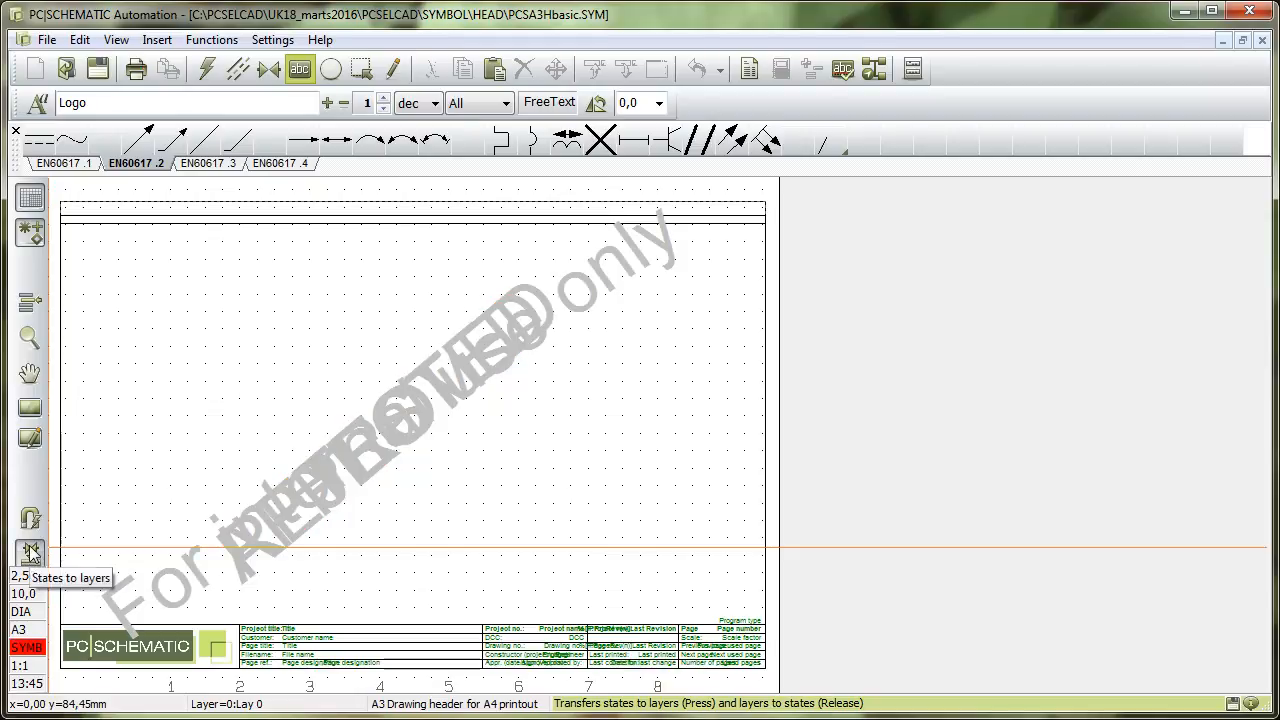
click(30, 302)
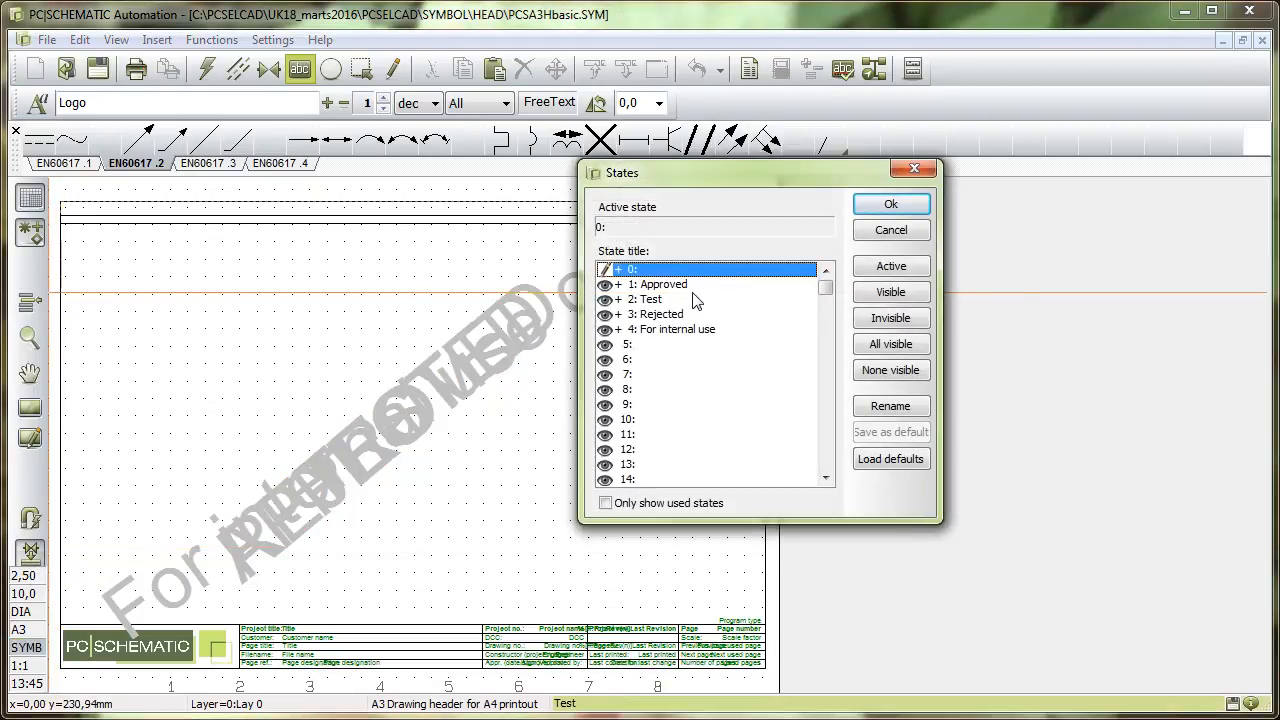
double_click(640, 286)
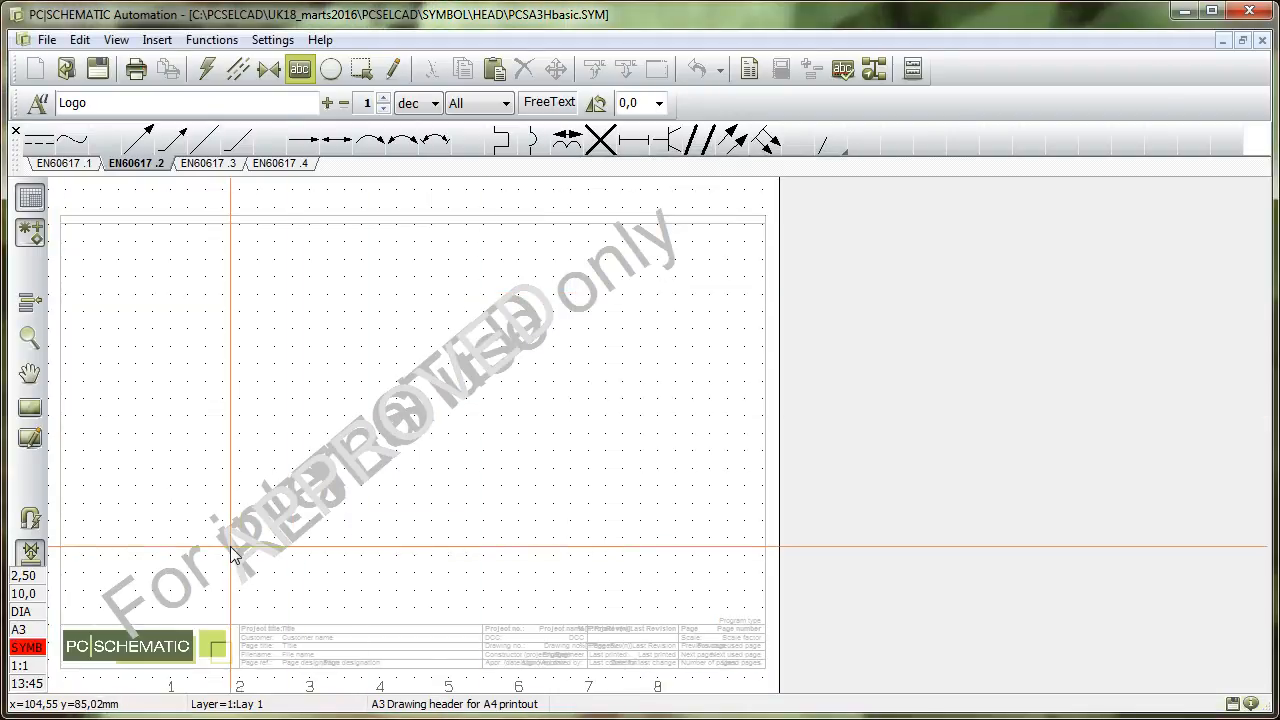
Inspect the diagonal APPROVED text's properties and its colour options, including NP, and cancel without changes.
click(400, 433)
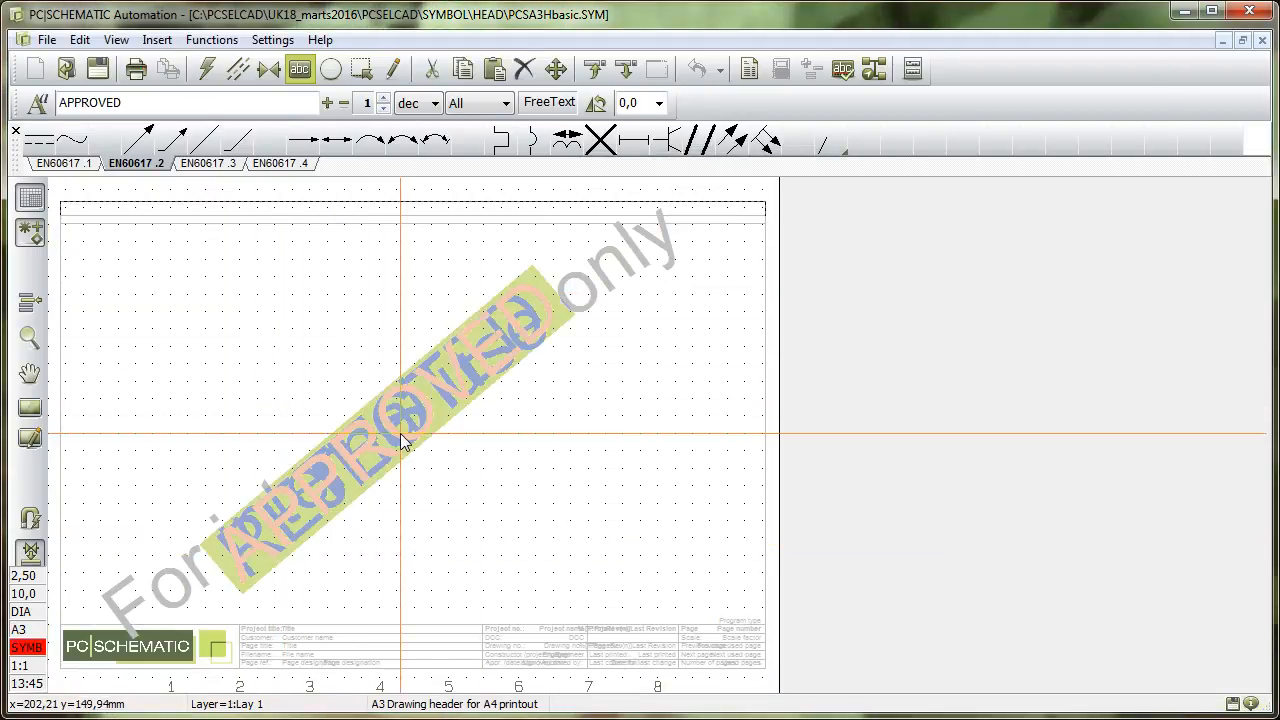
click(37, 103)
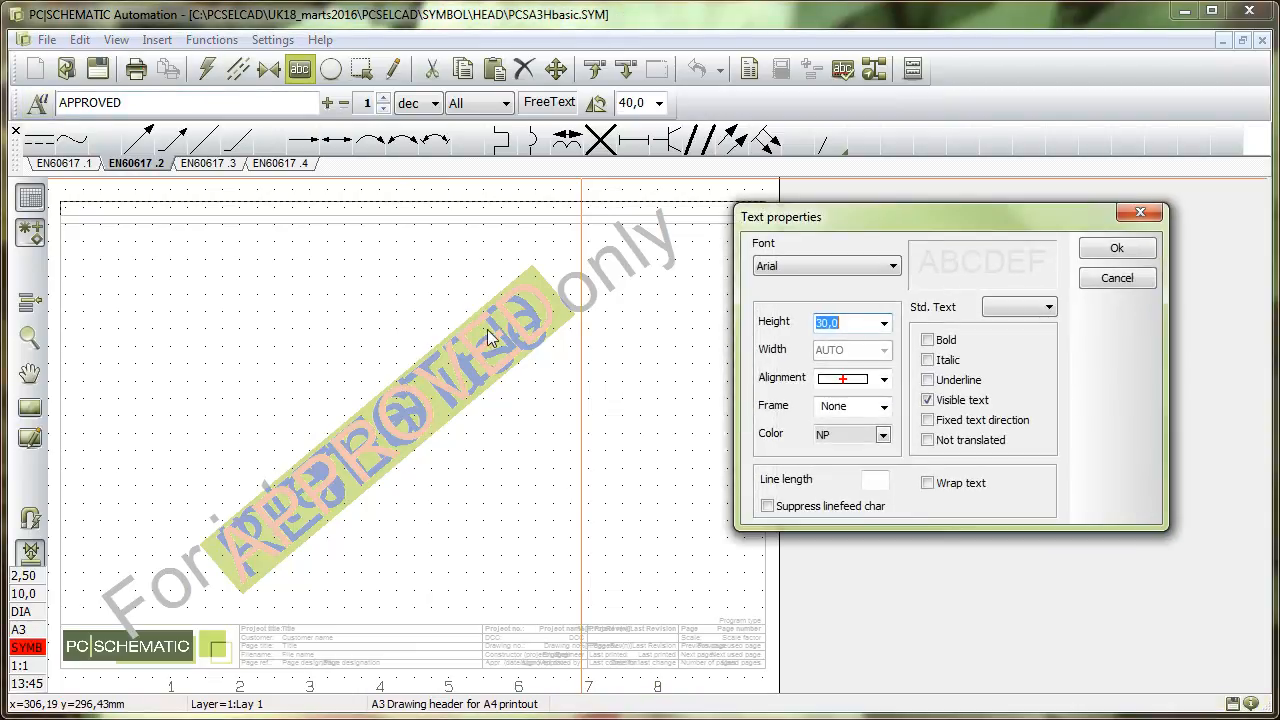
click(884, 435)
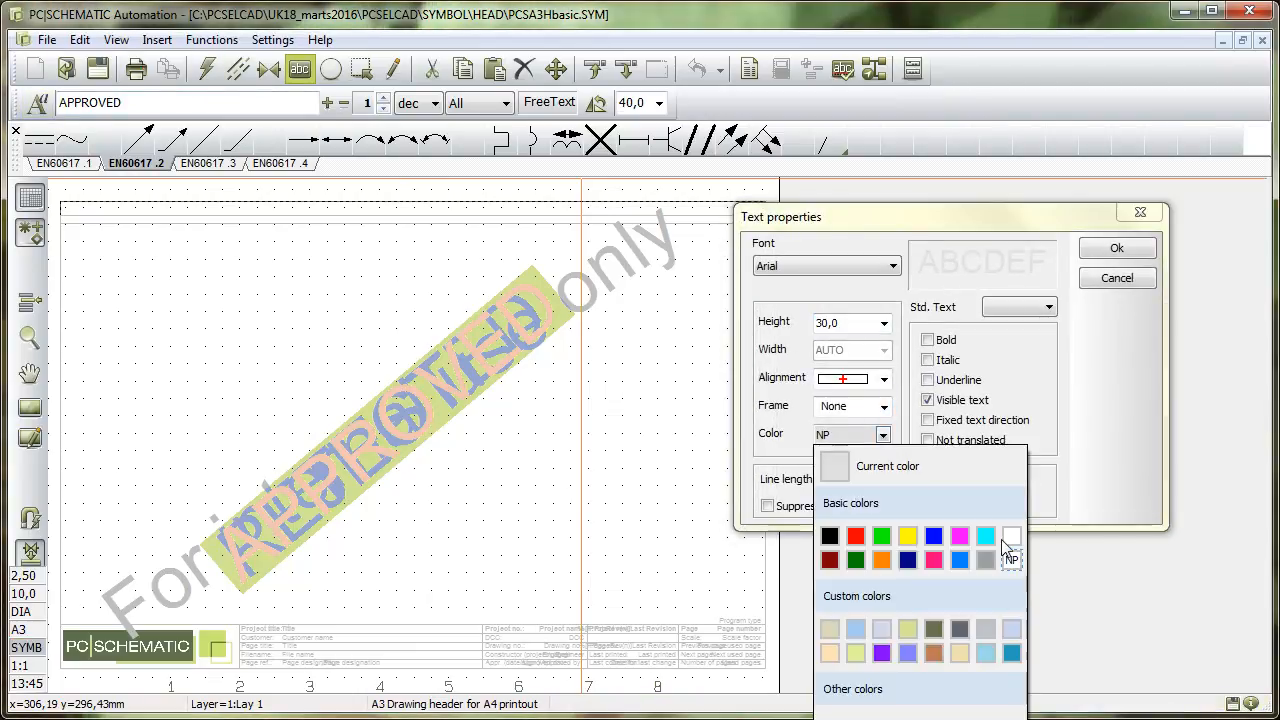
click(1150, 281)
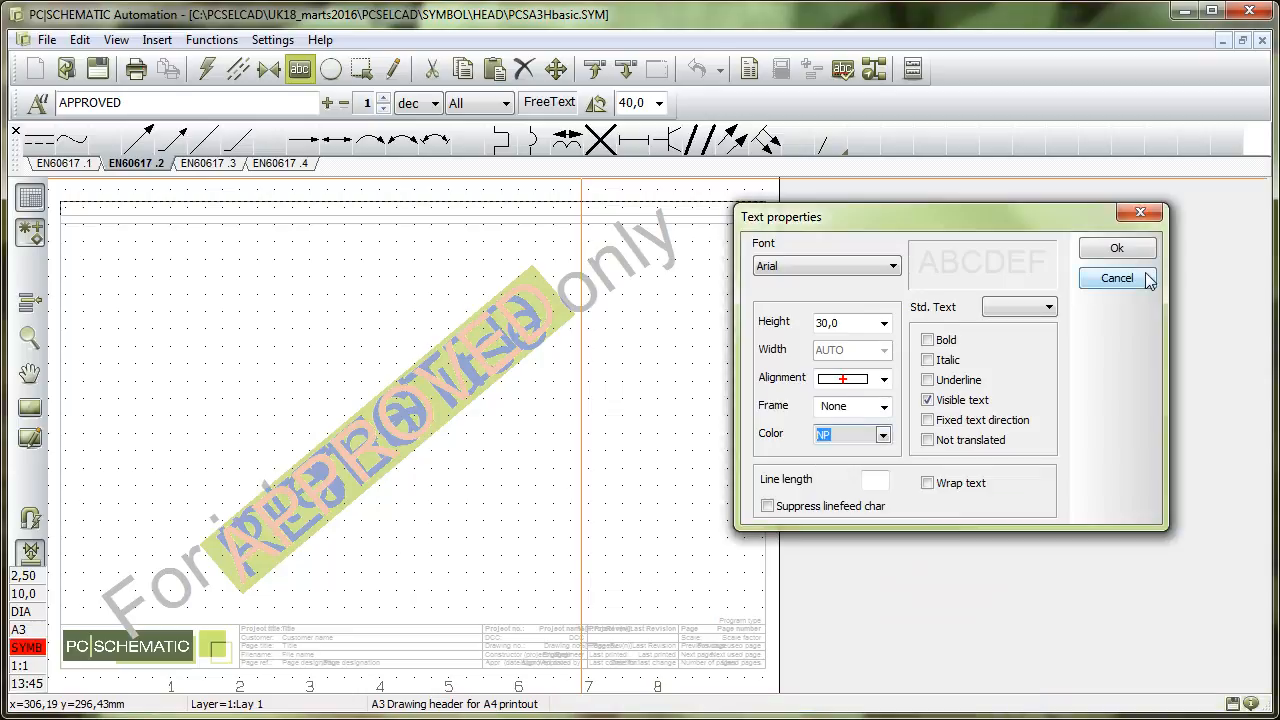
click(1150, 279)
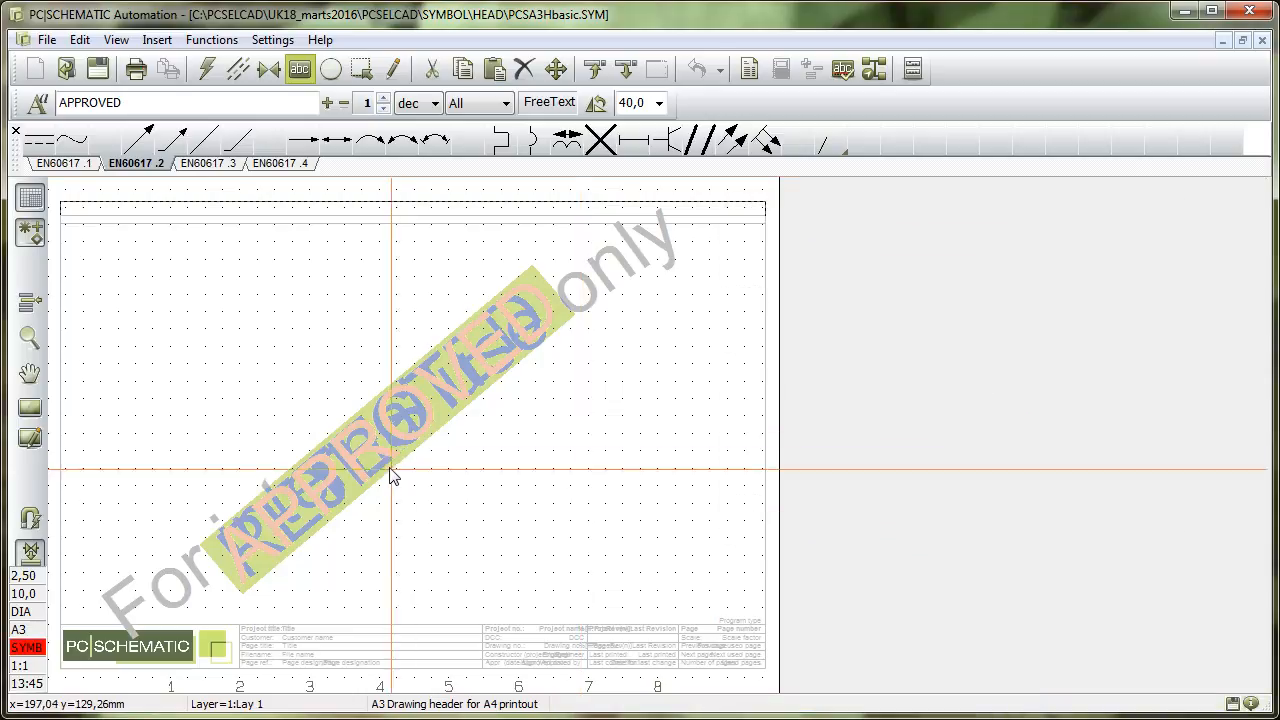
Make state 3, Rejected, the active state and check its diagonal REJECTED text by selecting and deselecting it.
click(36, 302)
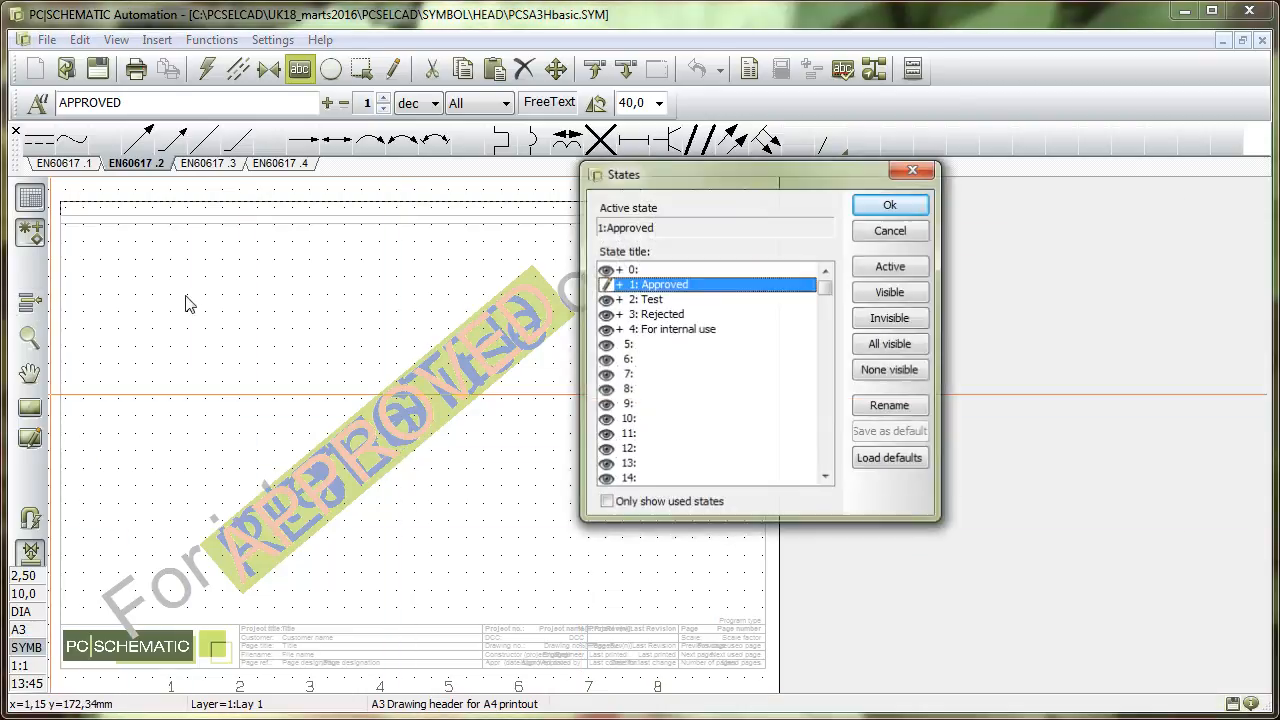
double_click(670, 314)
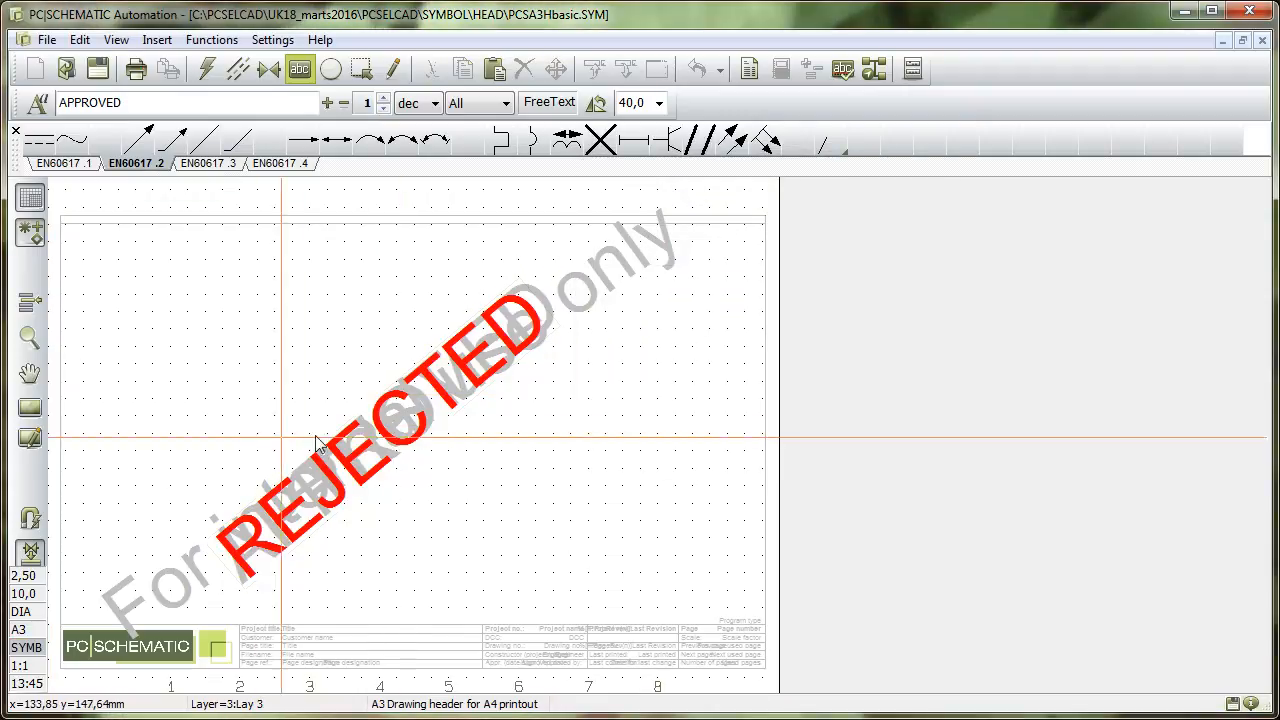
click(408, 398)
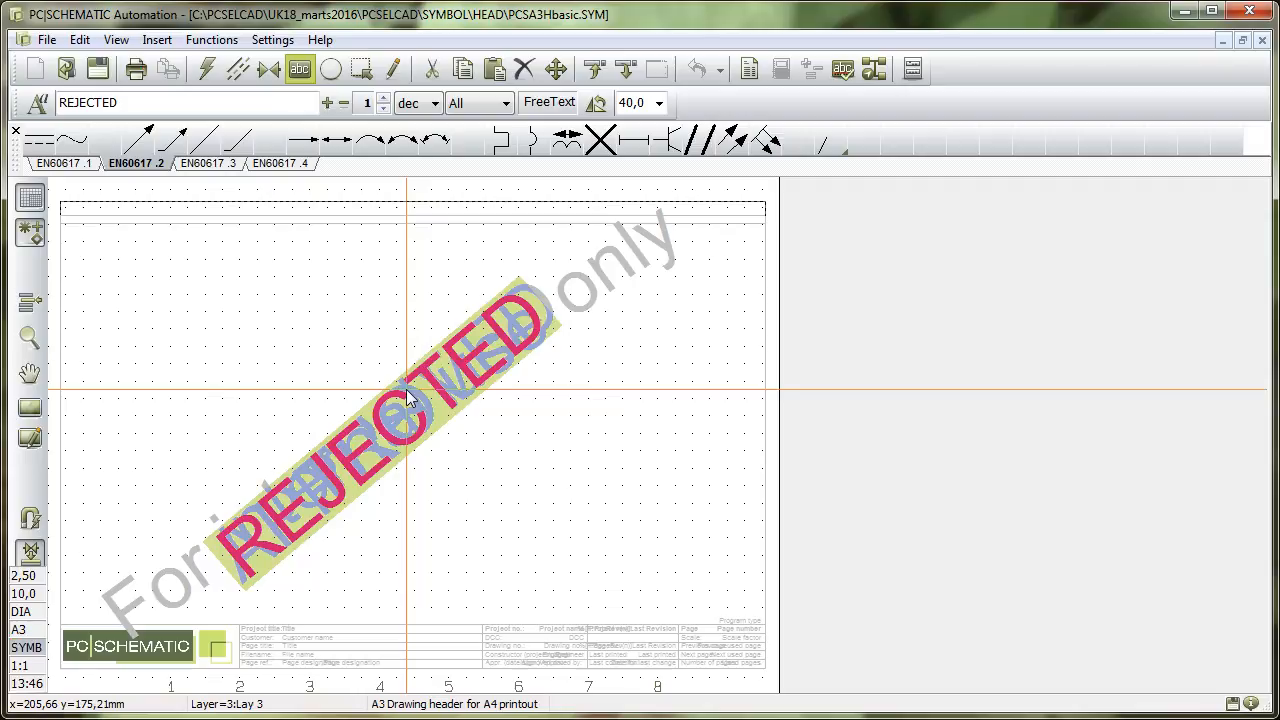
click(329, 334)
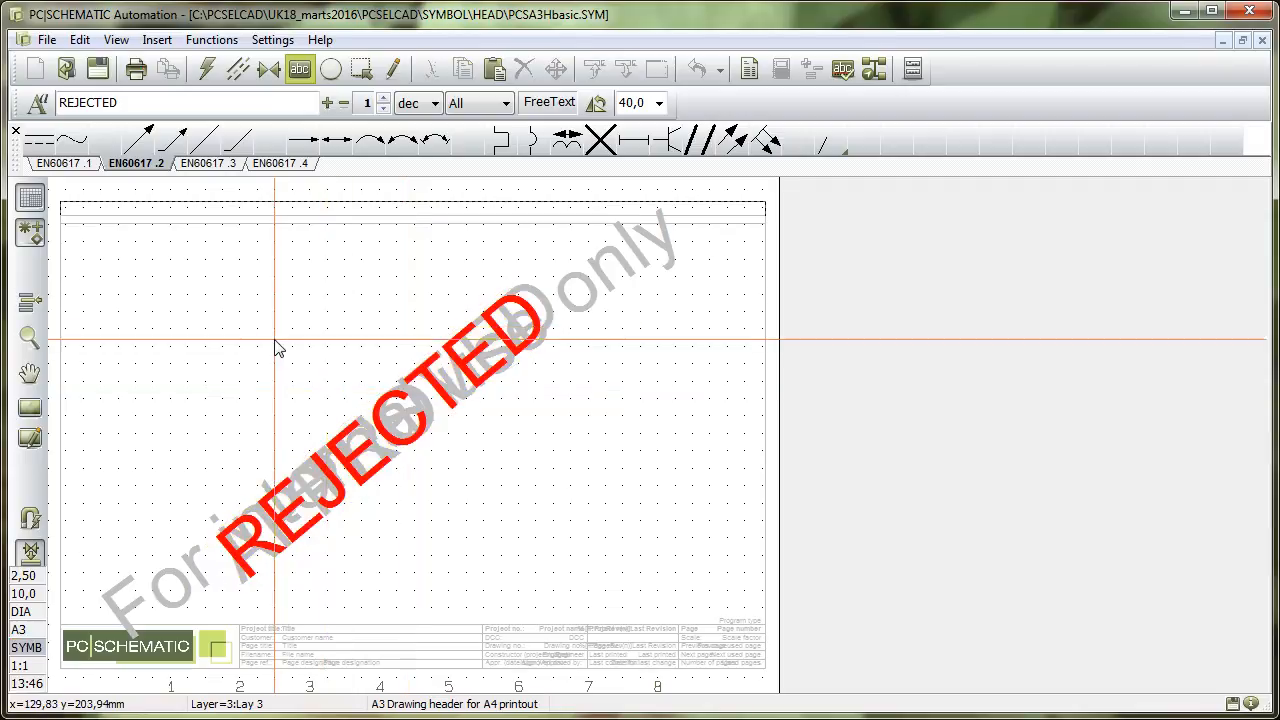